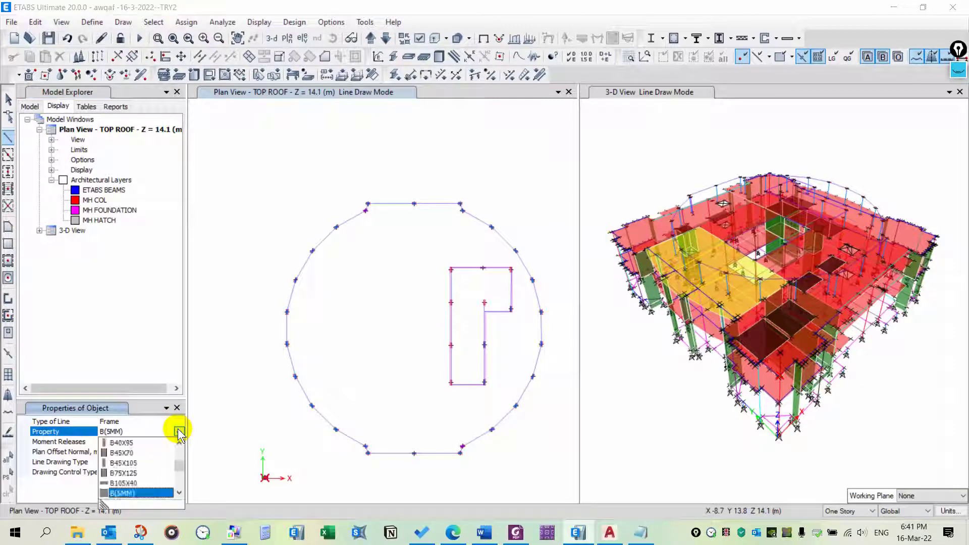
Step: Add beam objects with section B20X60 from the ETABS BEAMS architectural layer on the TOP ROOF plan
{"action": "scroll", "coordinate": [151, 467], "scroll_direction": "up", "scroll_amount": 5}
{"action": "scroll", "coordinate": [146, 467], "scroll_direction": "up", "scroll_amount": 2}
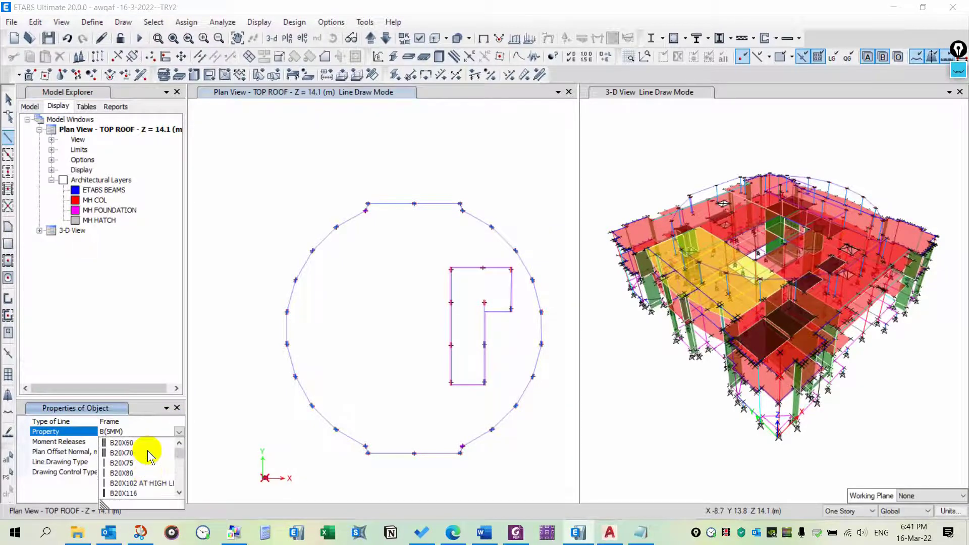
{"action": "left_click", "coordinate": [131, 443]}
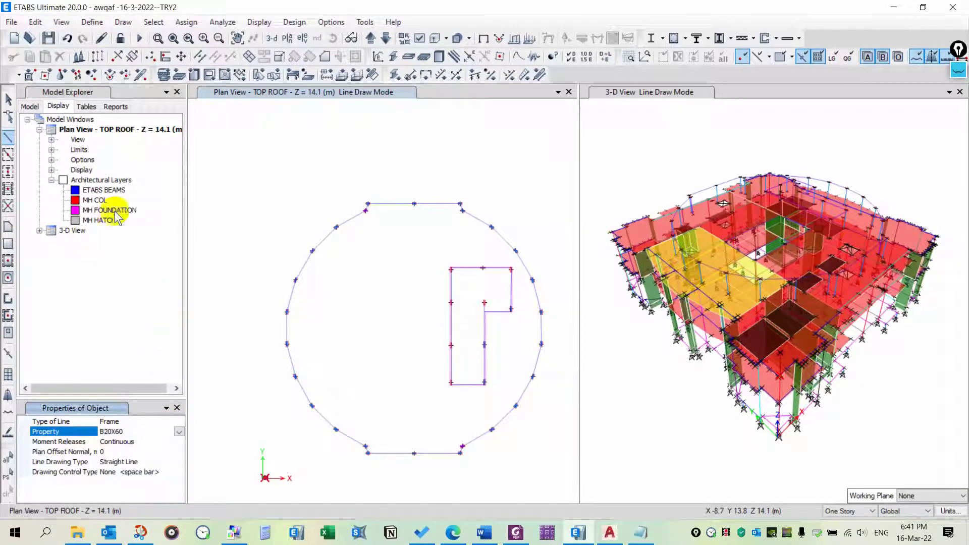
{"action": "right_click", "coordinate": [104, 191]}
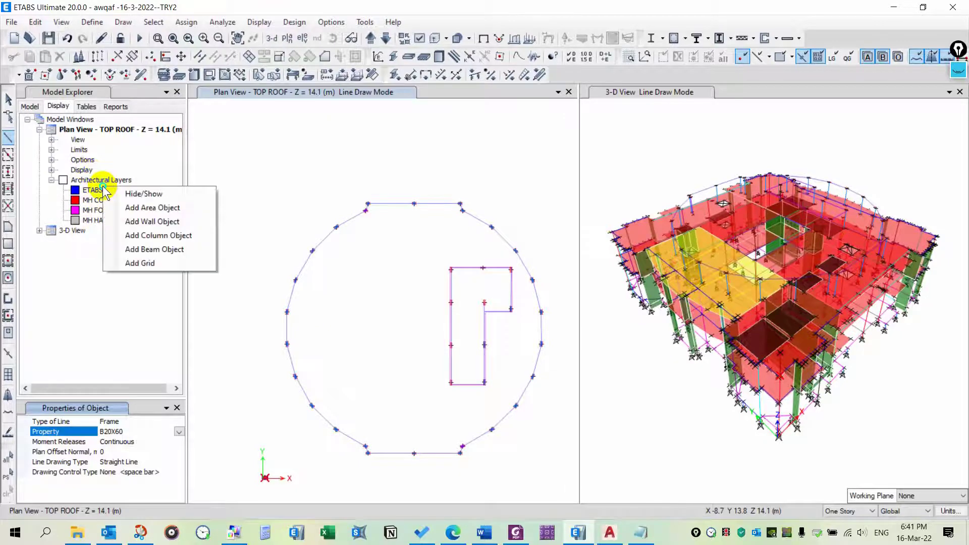
{"action": "left_click", "coordinate": [161, 249]}
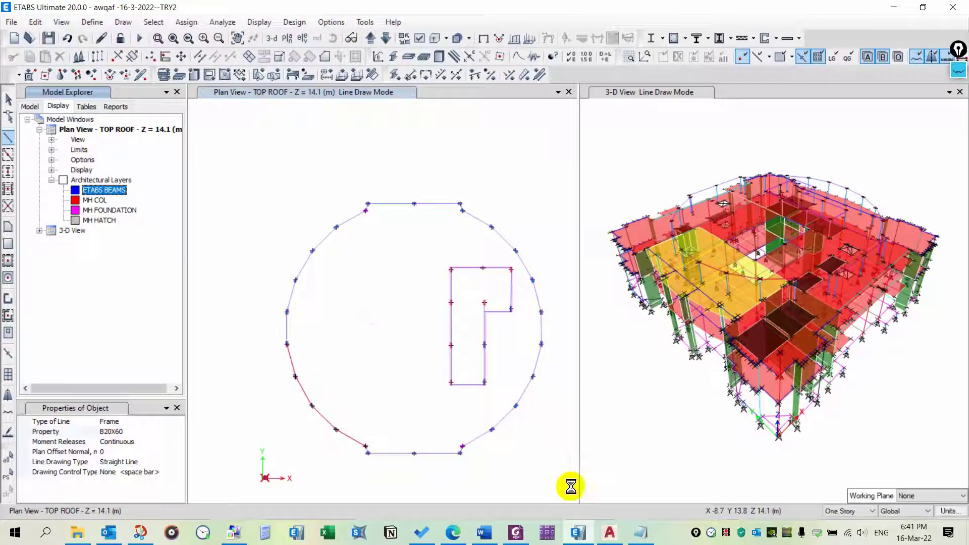
Step: Switch to the AutoCAD structural drawing and examine the top roof layout and the thickness note for slab S3
{"action": "left_click", "coordinate": [608, 532]}
{"action": "scroll", "coordinate": [587, 351], "scroll_direction": "down", "scroll_amount": 4}
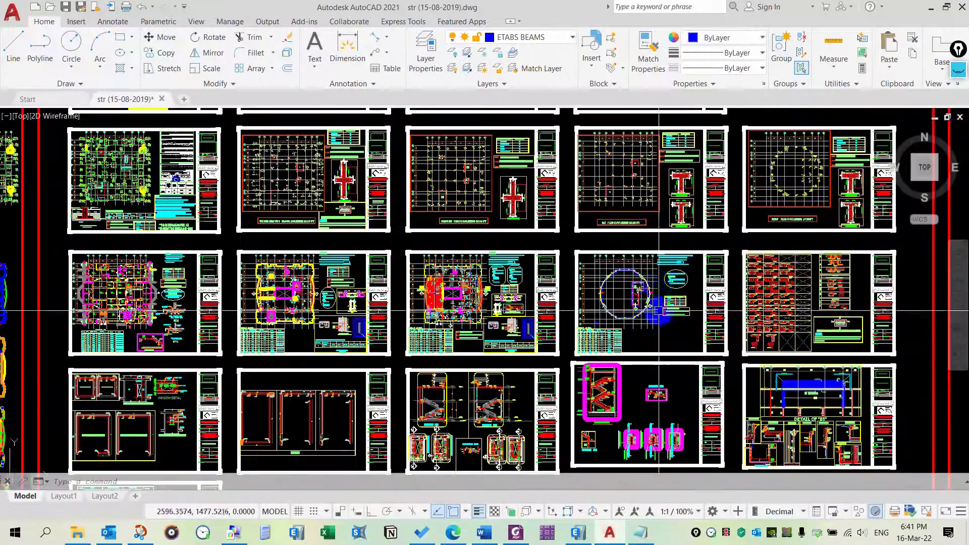
{"action": "scroll", "coordinate": [648, 291], "scroll_direction": "up", "scroll_amount": 10}
{"action": "middle_click_drag", "start_coordinate": [577, 331], "coordinate": [571, 311]}
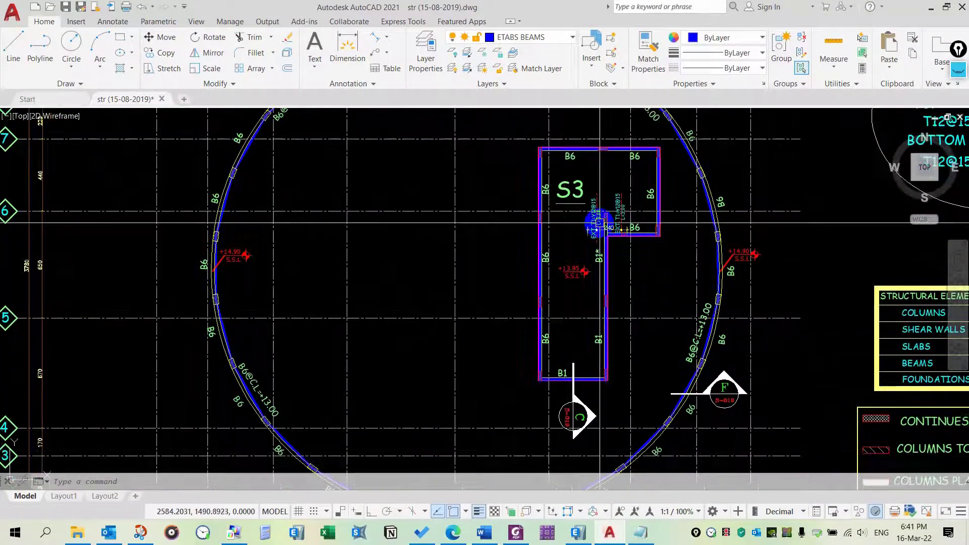
{"action": "scroll", "coordinate": [605, 212], "scroll_direction": "up", "scroll_amount": 2}
{"action": "scroll", "coordinate": [568, 174], "scroll_direction": "down", "scroll_amount": 2}
{"action": "scroll", "coordinate": [554, 235], "scroll_direction": "down", "scroll_amount": 2}
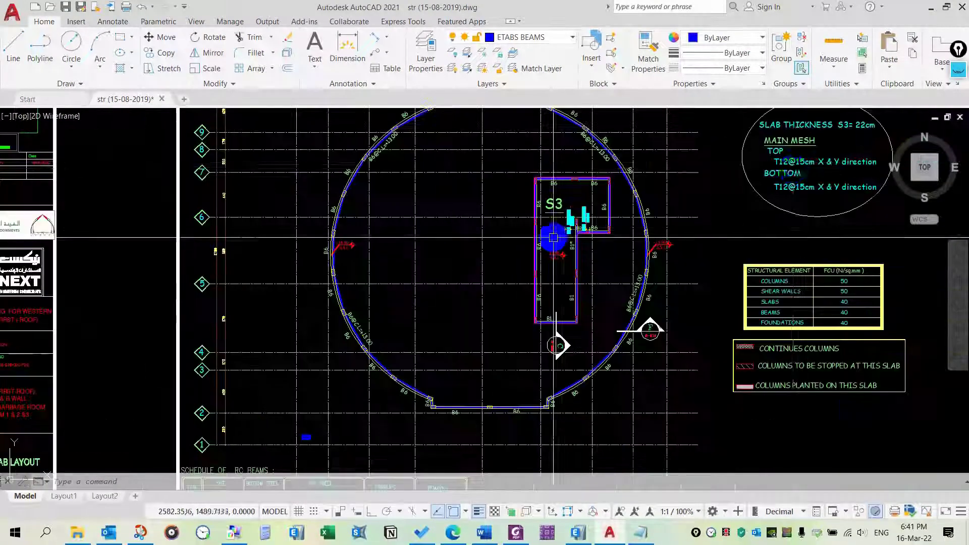
{"action": "middle_click_drag", "start_coordinate": [785, 187], "coordinate": [722, 245]}
{"action": "scroll", "coordinate": [748, 225], "scroll_direction": "up", "scroll_amount": 2}
{"action": "middle_click_drag", "start_coordinate": [858, 146], "coordinate": [778, 211]}
{"action": "scroll", "coordinate": [779, 210], "scroll_direction": "up", "scroll_amount": 2}
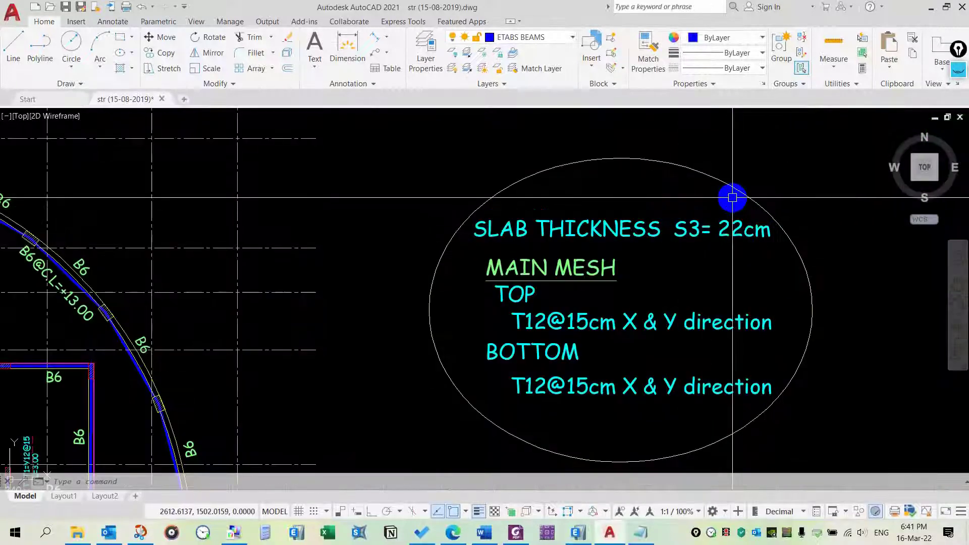
{"action": "left_click", "coordinate": [946, 7]}
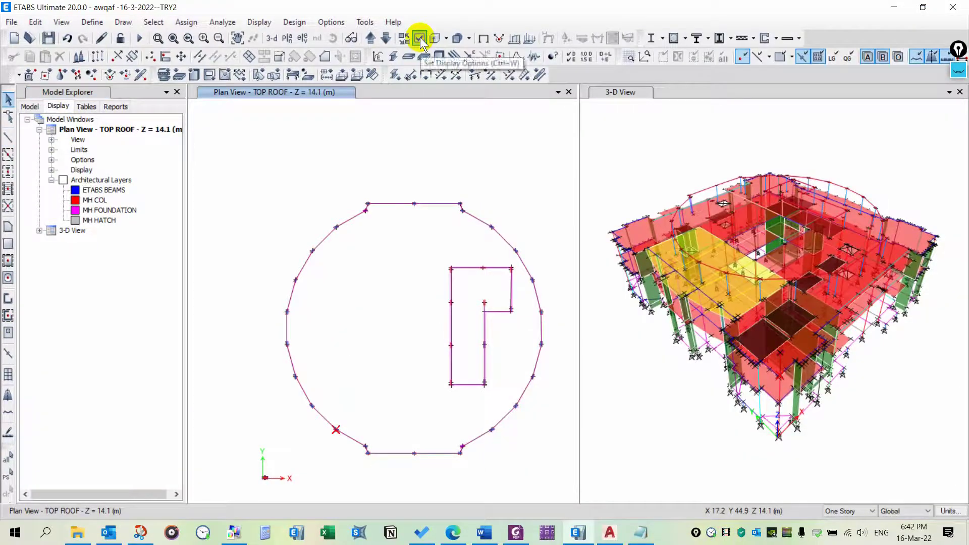
Step: Return to ETABS and display the frame section names on the TOP ROOF plan to check the new beams
{"action": "left_click", "coordinate": [423, 57]}
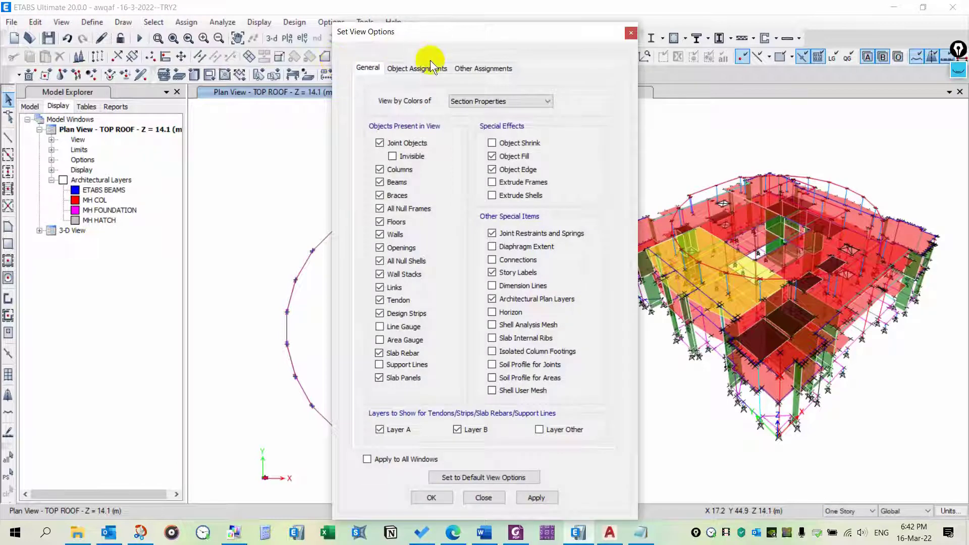
{"action": "left_click", "coordinate": [430, 65]}
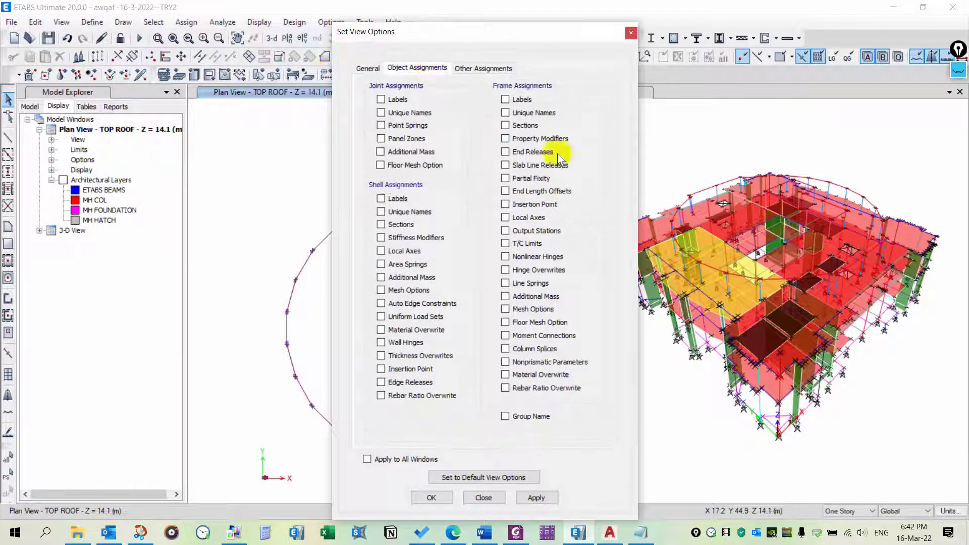
{"action": "left_click", "coordinate": [536, 498]}
{"action": "left_click", "coordinate": [484, 497]}
{"action": "scroll", "coordinate": [504, 365], "scroll_direction": "up", "scroll_amount": 3}
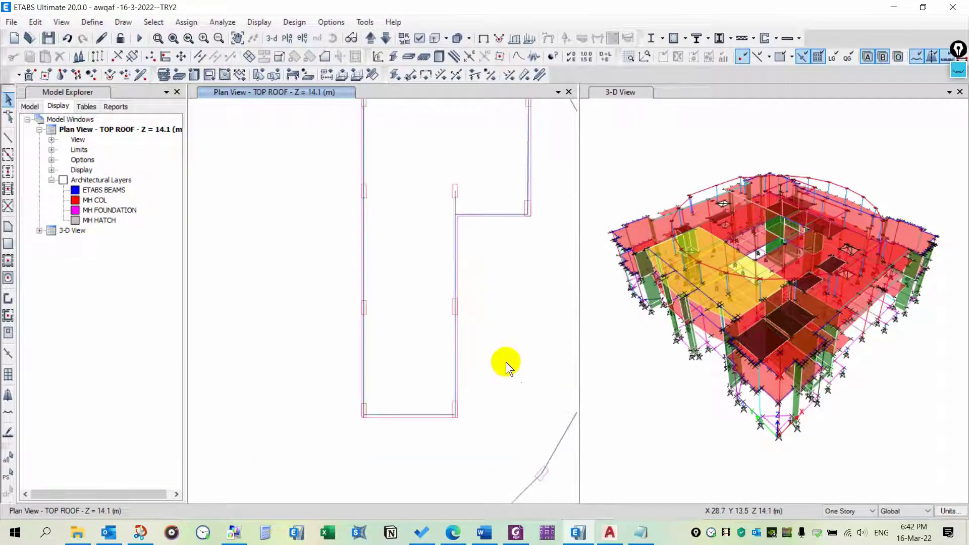
{"action": "scroll", "coordinate": [484, 268], "scroll_direction": "down", "scroll_amount": 3}
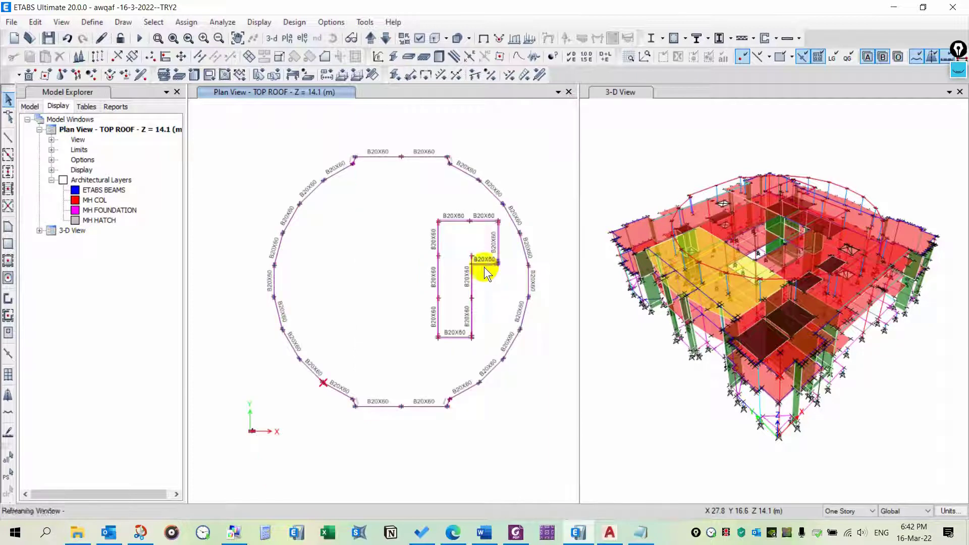
Step: Create a floor slab with property FLAT 22 from the architectural outline around the inner L-shaped beam layout on the TOP ROOF plan
{"action": "left_click", "coordinate": [7, 228]}
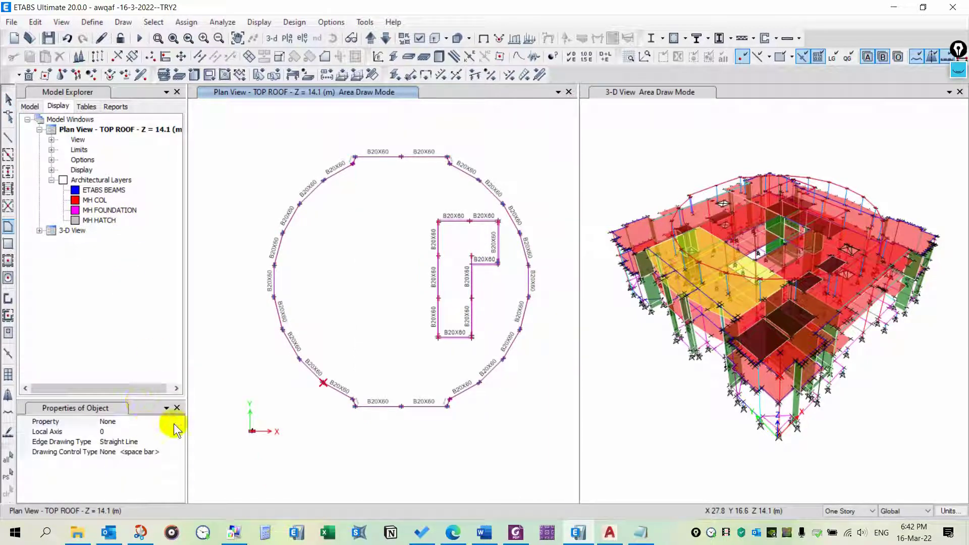
{"action": "left_click", "coordinate": [177, 423]}
{"action": "left_click", "coordinate": [179, 422]}
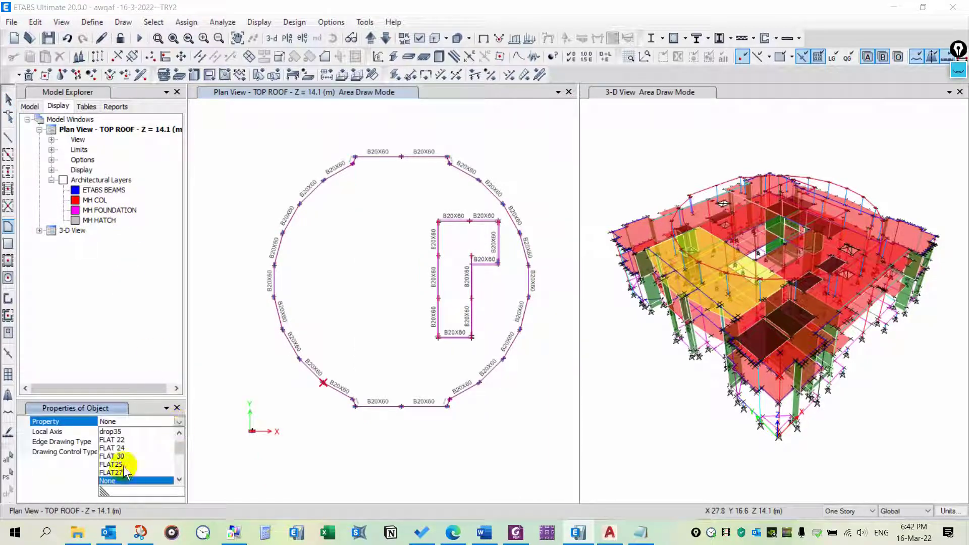
{"action": "scroll", "coordinate": [125, 475], "scroll_direction": "down", "scroll_amount": 4}
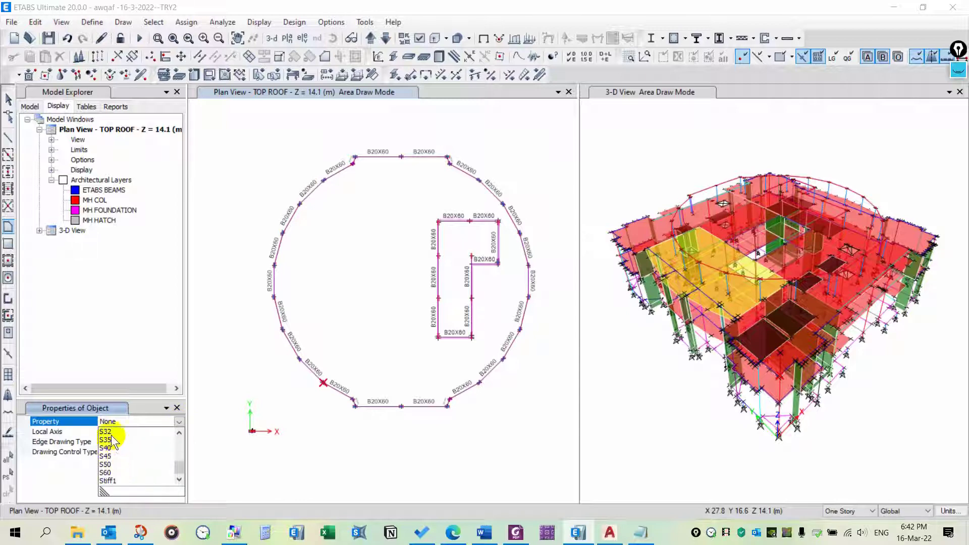
{"action": "scroll", "coordinate": [126, 457], "scroll_direction": "up", "scroll_amount": 2}
{"action": "scroll", "coordinate": [126, 450], "scroll_direction": "up", "scroll_amount": 3}
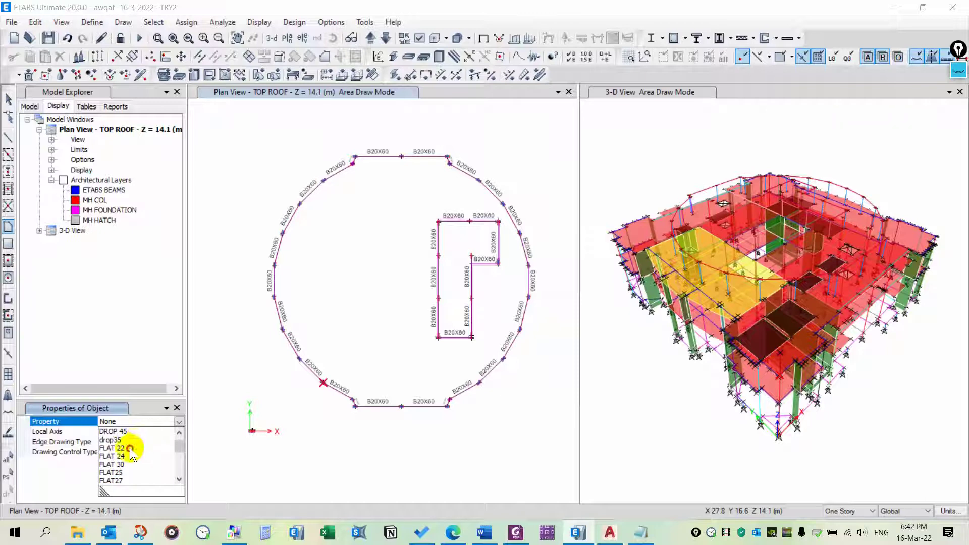
{"action": "left_click", "coordinate": [129, 449]}
{"action": "scroll", "coordinate": [480, 269], "scroll_direction": "up", "scroll_amount": 3}
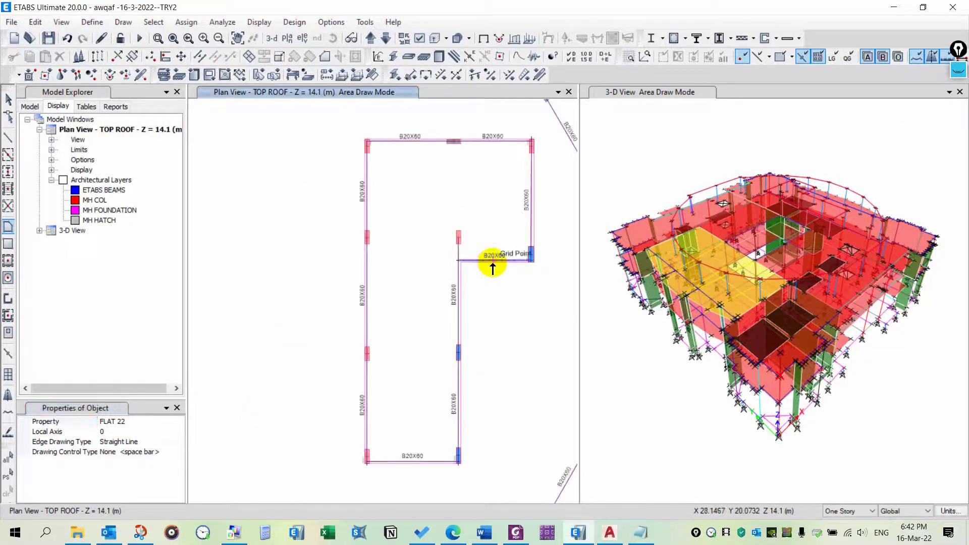
{"action": "scroll", "coordinate": [493, 265], "scroll_direction": "up", "scroll_amount": 3}
{"action": "right_click", "coordinate": [490, 273]}
{"action": "left_click", "coordinate": [508, 279]}
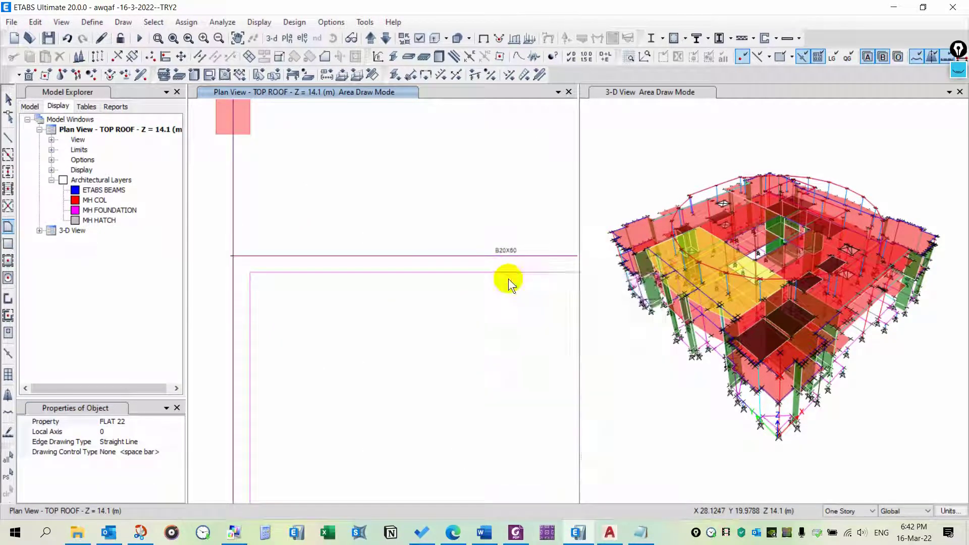
{"action": "scroll", "coordinate": [444, 250], "scroll_direction": "down", "scroll_amount": 4}
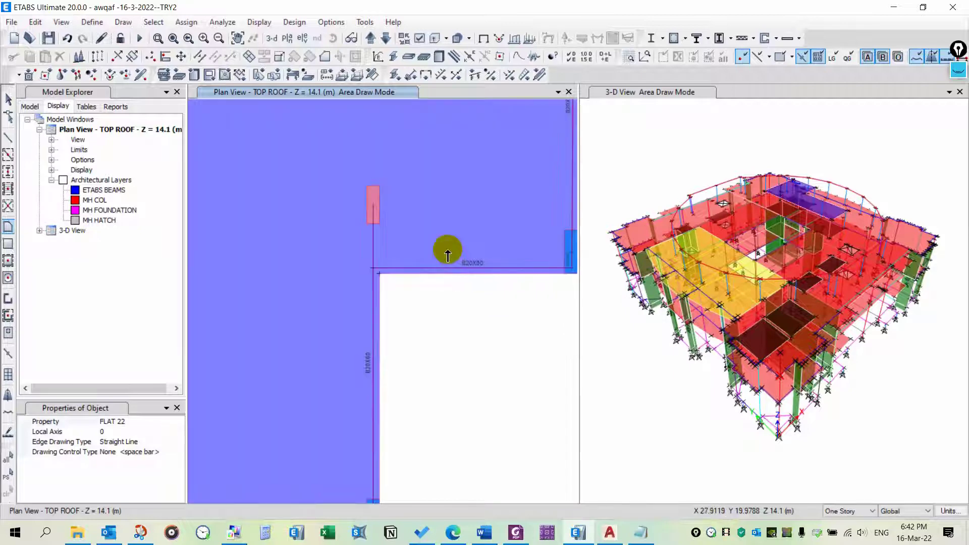
{"action": "scroll", "coordinate": [445, 250], "scroll_direction": "down", "scroll_amount": 3}
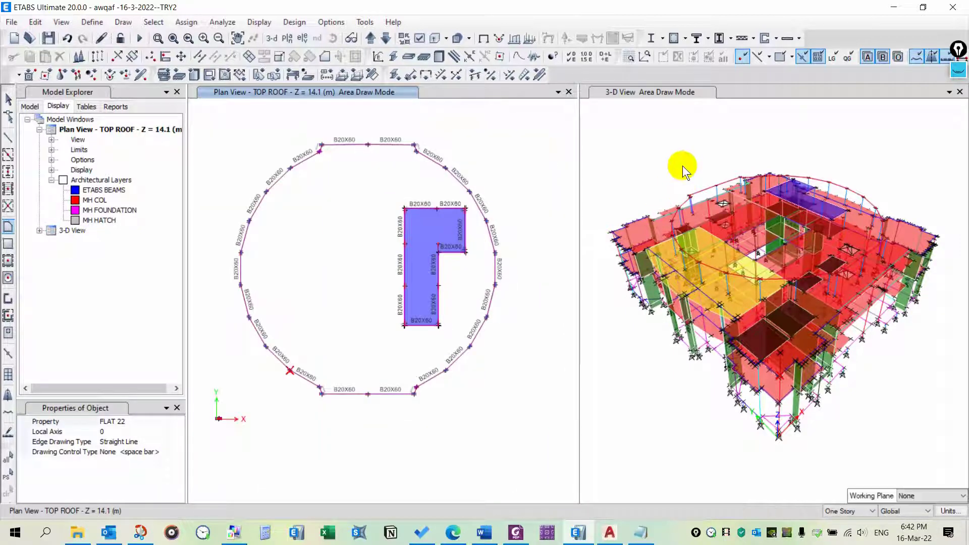
{"action": "key", "text": "Escape"}
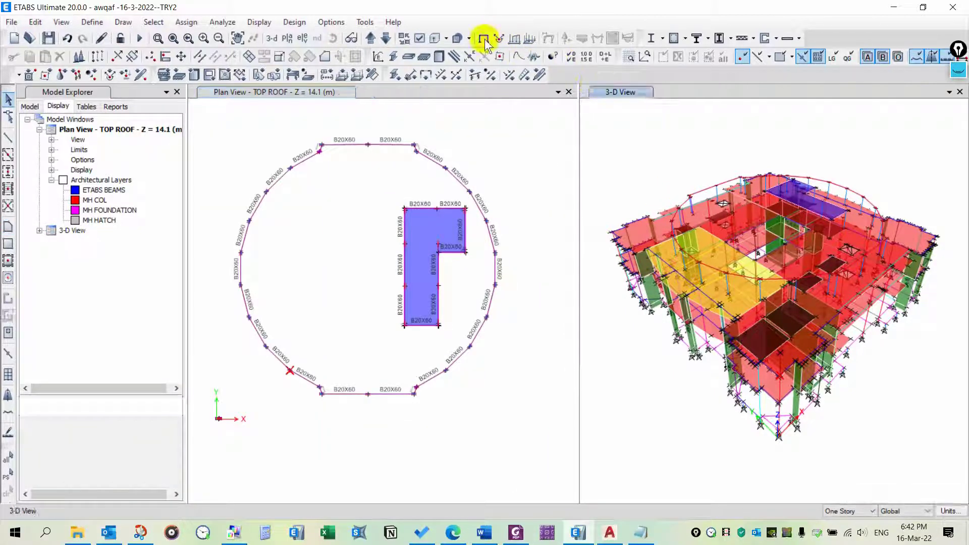
Step: Display the 3-D view with extruded members and inspect the roof ring beams and slab from a lower angle
{"action": "left_click", "coordinate": [433, 38]}
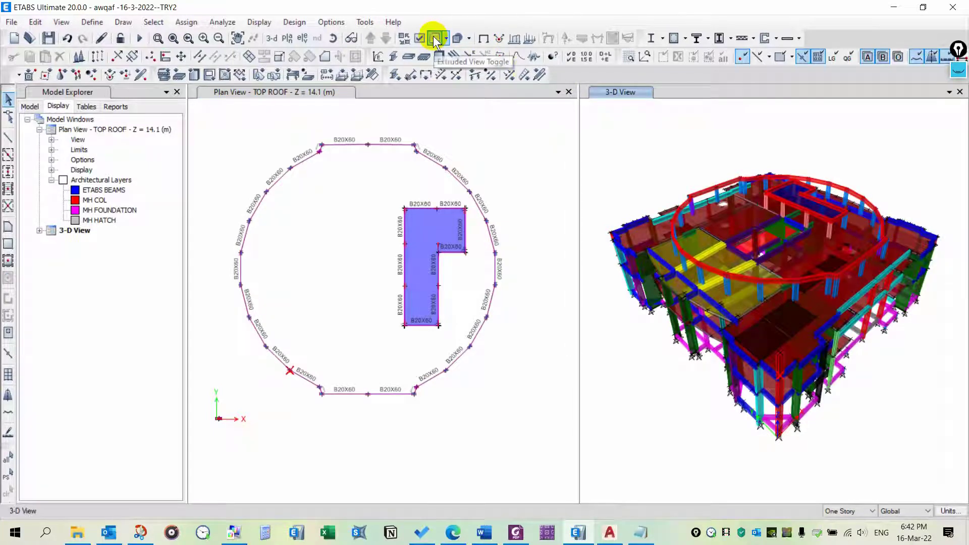
{"action": "middle_click_drag", "start_coordinate": [833, 331], "coordinate": [833, 291], "text": "shift"}
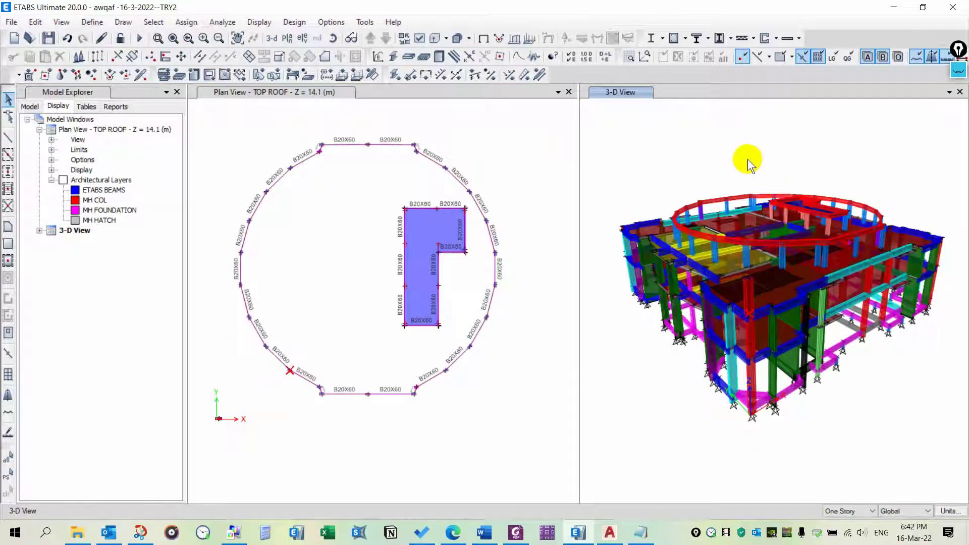
Step: Switch to the AutoCAD drawing and examine the S3 slab area of the top roof layout
{"action": "left_click", "coordinate": [610, 532]}
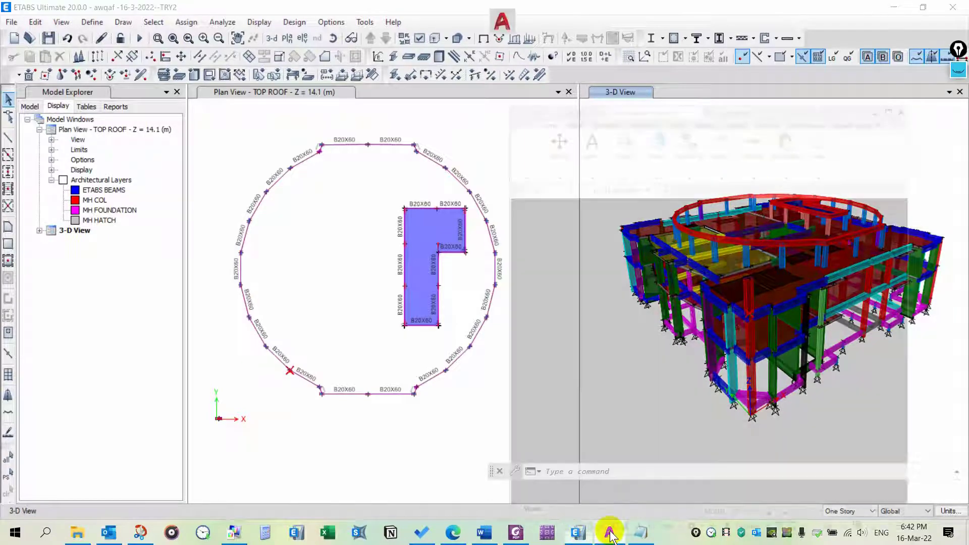
{"action": "scroll", "coordinate": [758, 383], "scroll_direction": "down", "scroll_amount": 6}
{"action": "scroll", "coordinate": [744, 445], "scroll_direction": "up", "scroll_amount": 6}
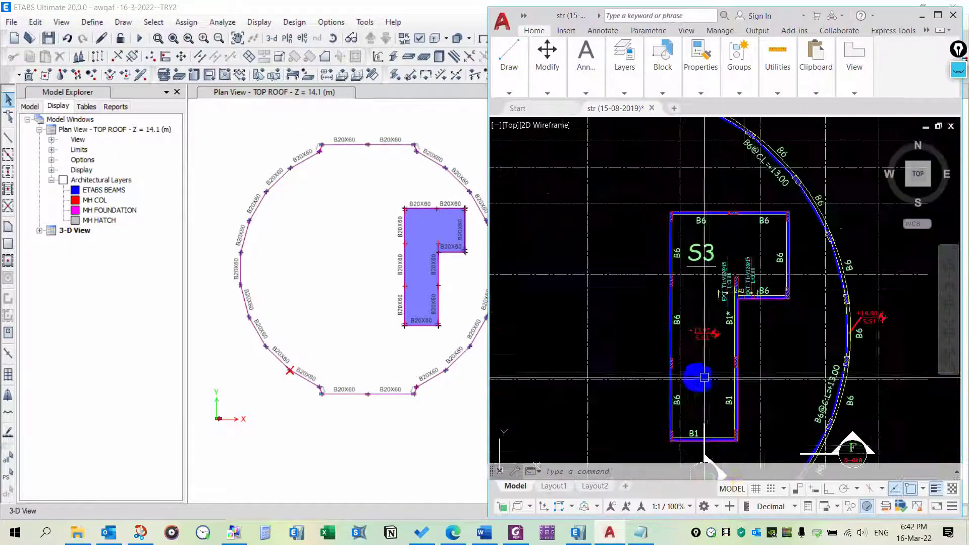
Step: Assign a uniform SDL gravity load of 2.5 kN/m² to the L-shaped roof slab in ETABS, replacing existing loads
{"action": "left_click", "coordinate": [424, 235]}
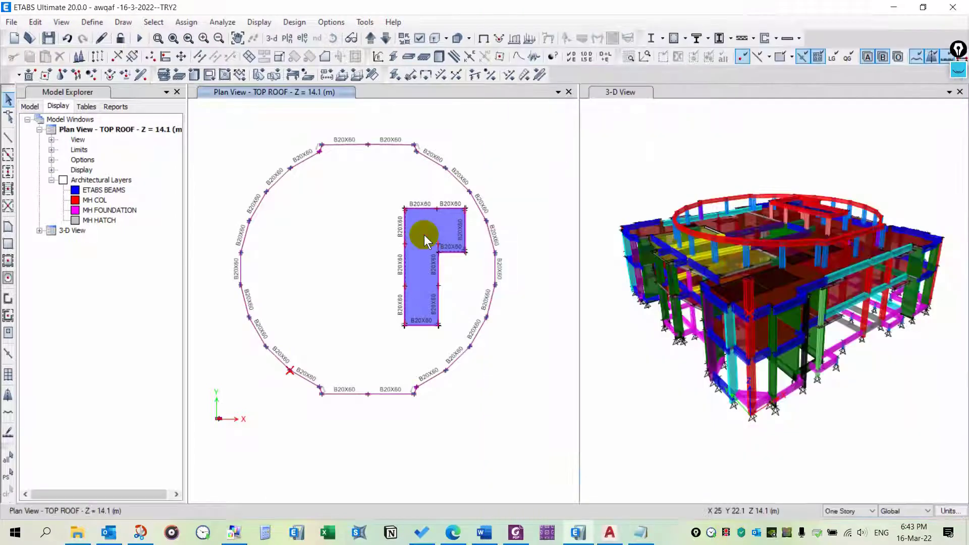
{"action": "left_click", "coordinate": [342, 75]}
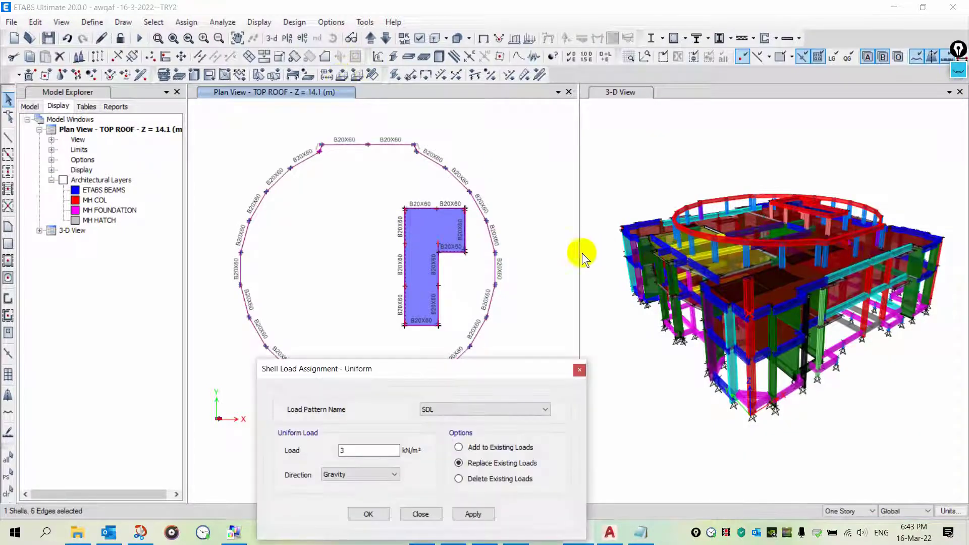
{"action": "left_click_drag", "start_coordinate": [419, 372], "coordinate": [680, 174]}
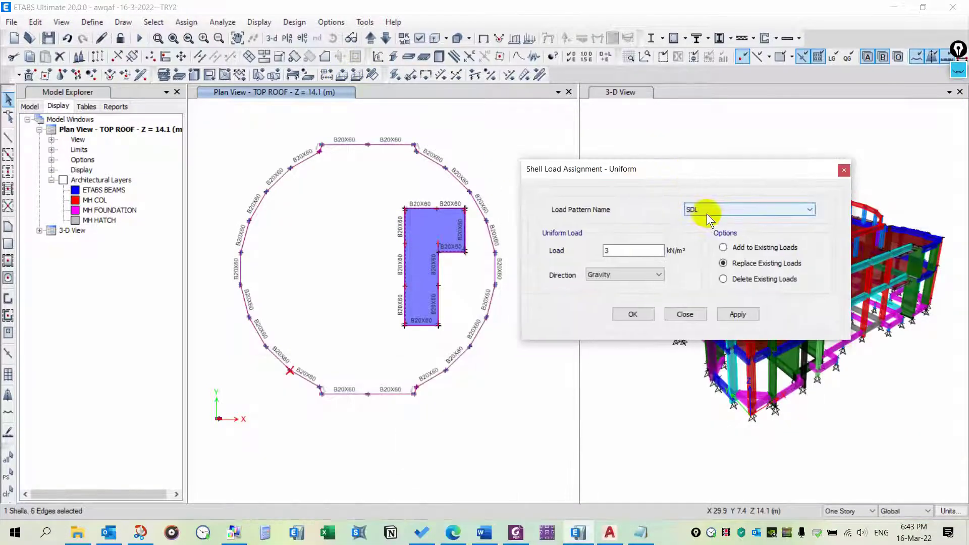
{"action": "left_click", "coordinate": [616, 254]}
{"action": "double_click", "coordinate": [604, 252]}
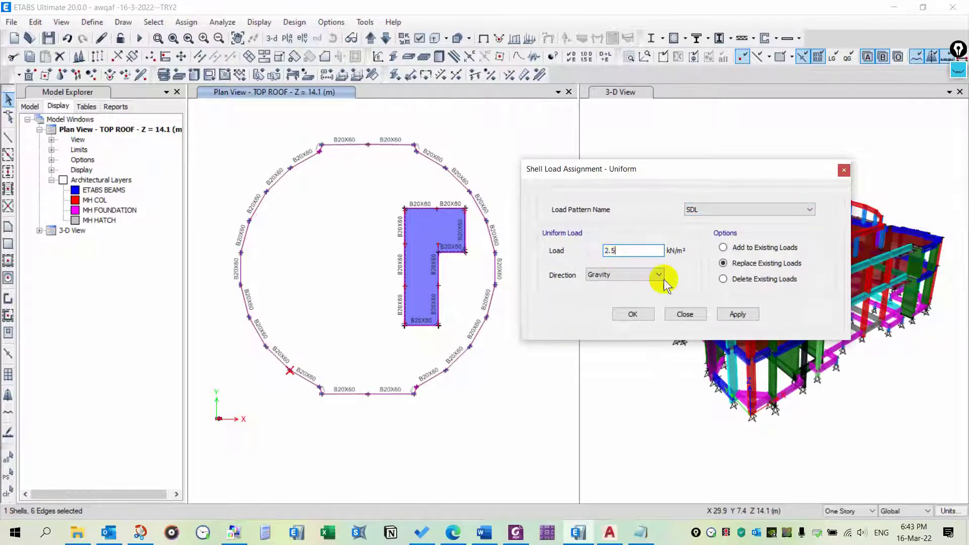
{"action": "left_click", "coordinate": [729, 320]}
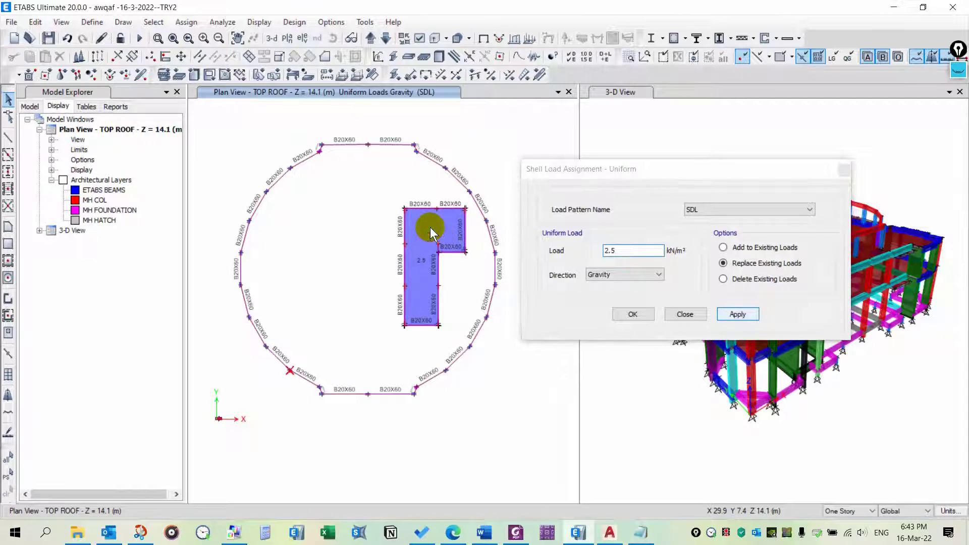
Step: Assign a uniform gravity load of 1.5 kN/m² to the same roof slab under the L.L(less than 5) load pattern
{"action": "left_click", "coordinate": [765, 209]}
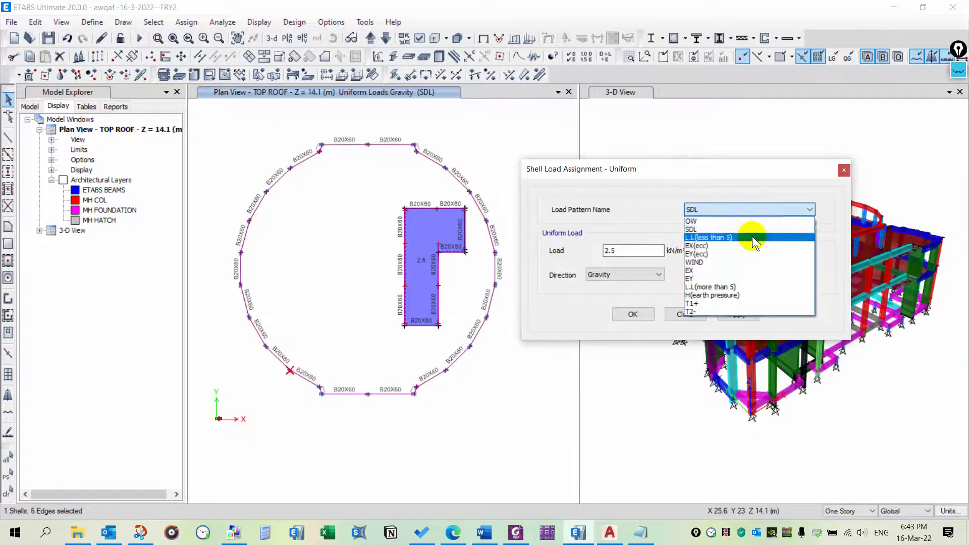
{"action": "left_click", "coordinate": [752, 237]}
{"action": "left_click_drag", "start_coordinate": [613, 251], "coordinate": [588, 247]}
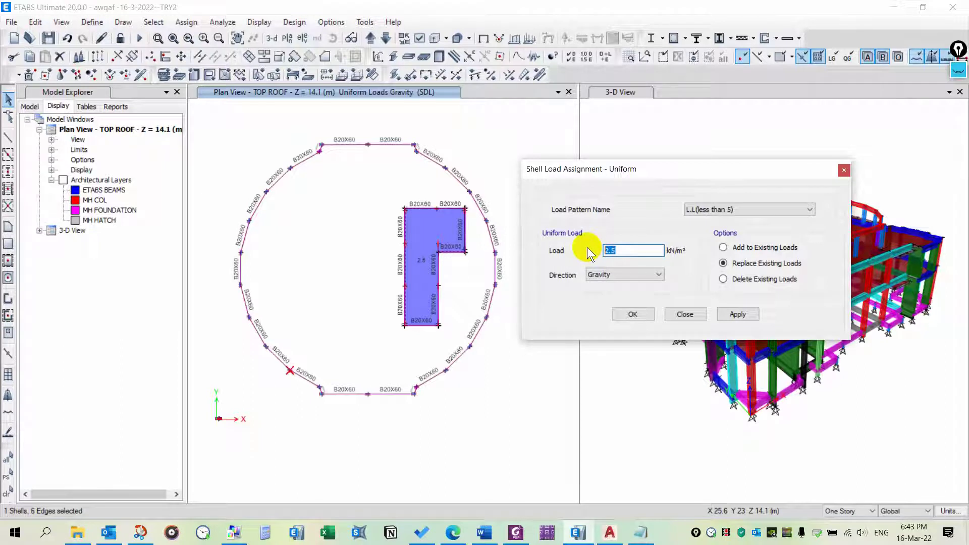
{"action": "type", "text": "1.5"}
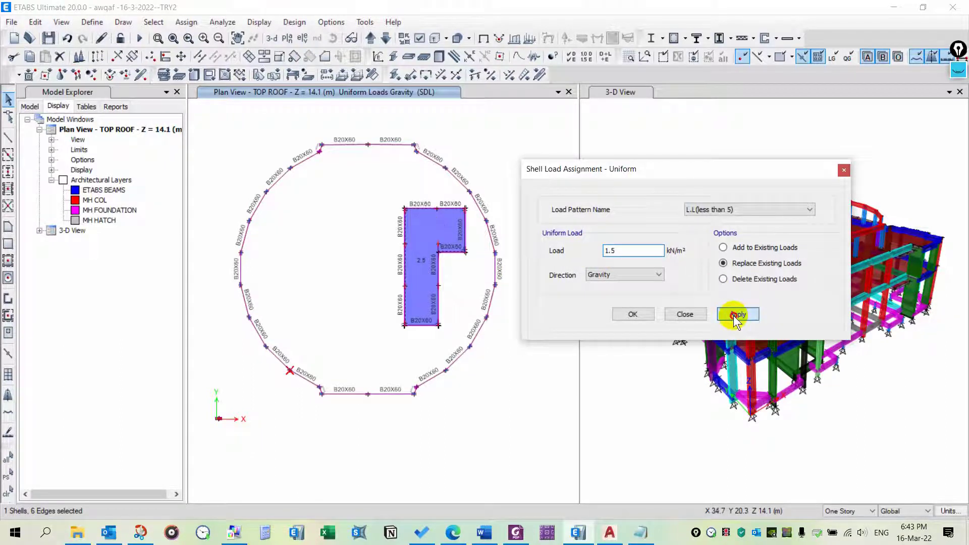
{"action": "left_click", "coordinate": [736, 316]}
{"action": "left_click", "coordinate": [672, 315]}
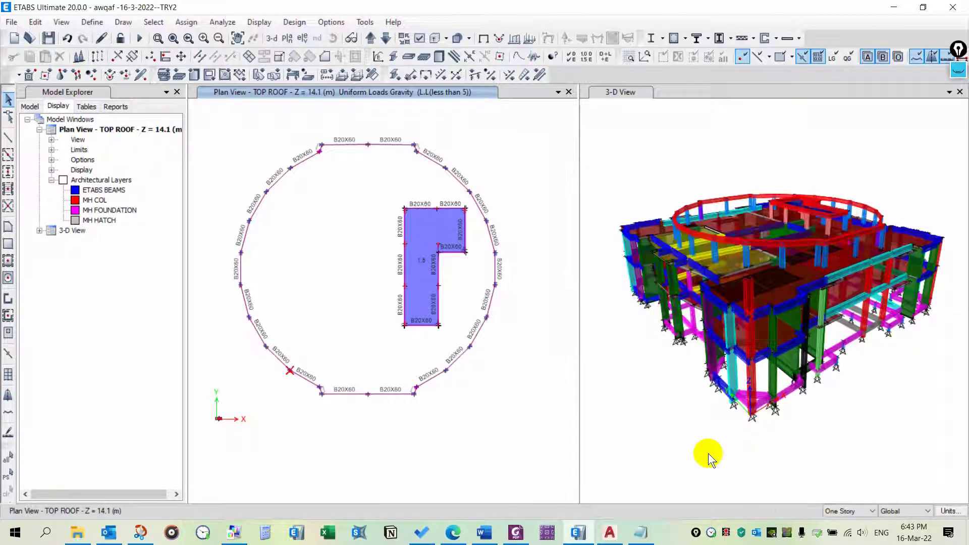
Step: Check the loads assigned to the L-shaped top roof slab and save the model
{"action": "right_click", "coordinate": [436, 227]}
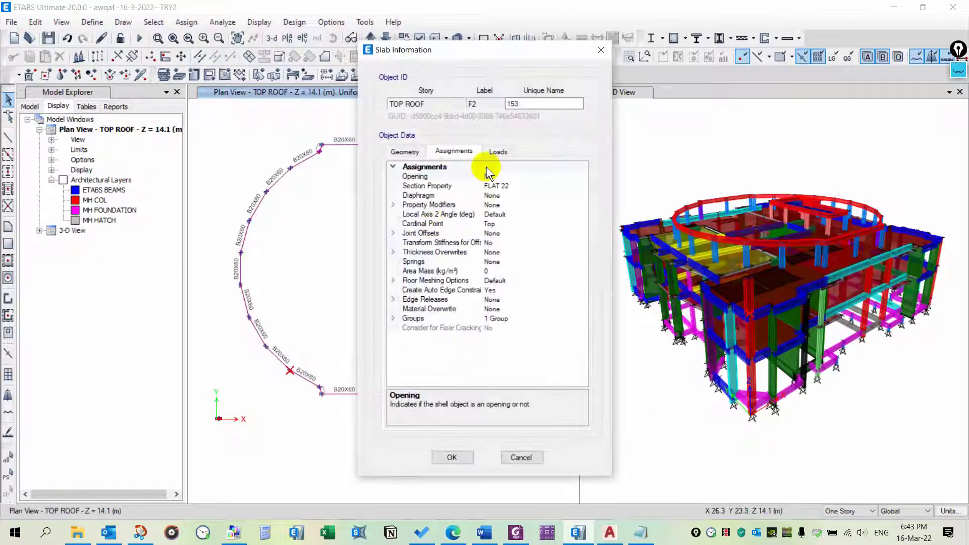
{"action": "left_click", "coordinate": [496, 151]}
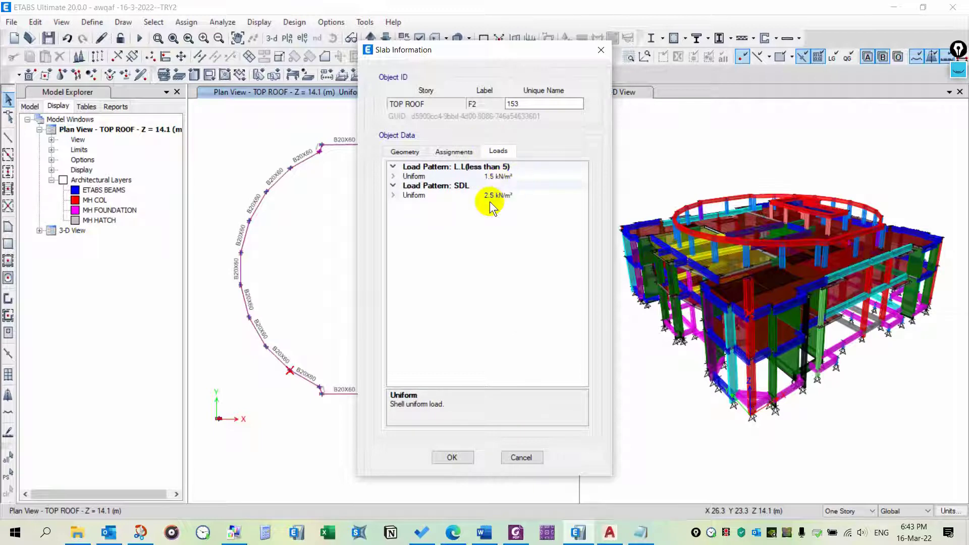
{"action": "left_click", "coordinate": [451, 457]}
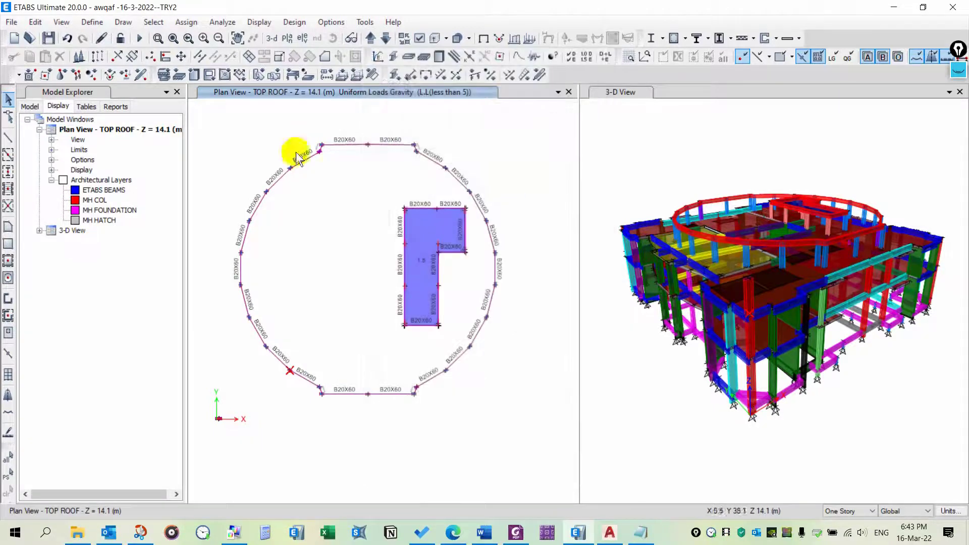
{"action": "left_click", "coordinate": [50, 39]}
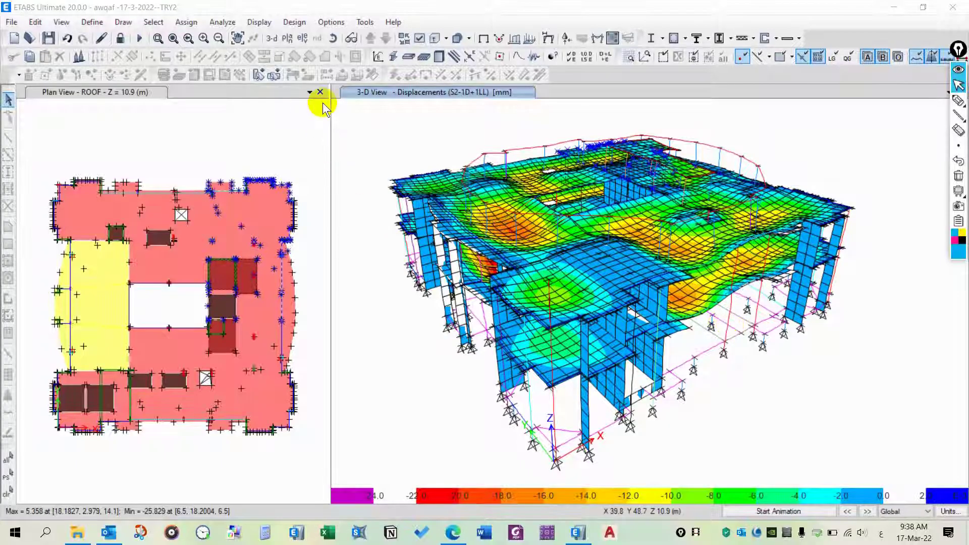
Step: Close the roof plan view and animate the whole building's deformed shape for the S2-1D+1LL combination
{"action": "left_click", "coordinate": [321, 93]}
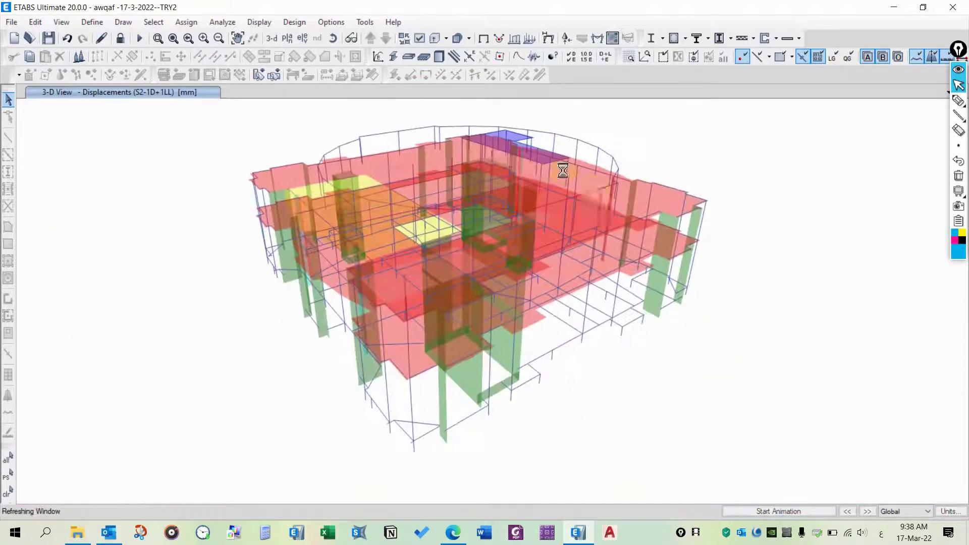
{"action": "left_click", "coordinate": [549, 37]}
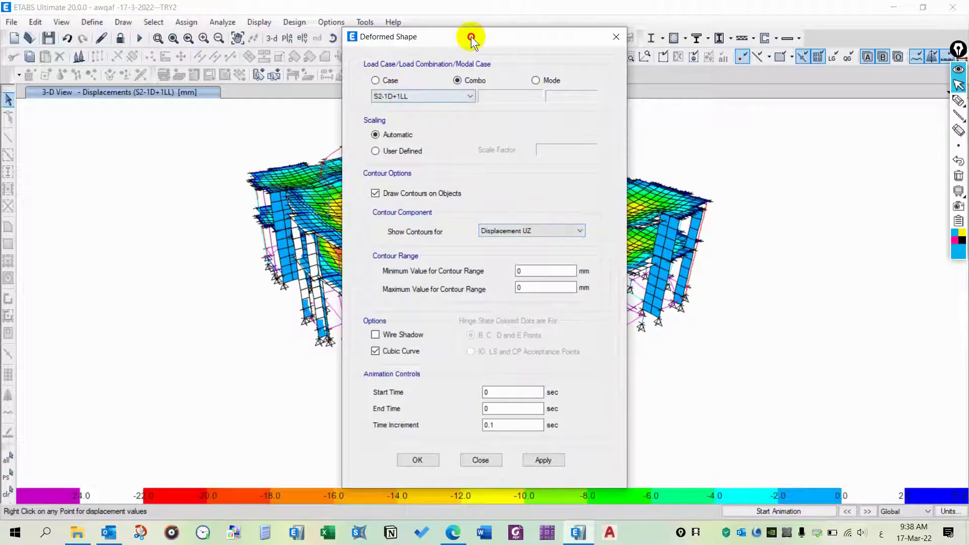
{"action": "left_click_drag", "start_coordinate": [471, 37], "coordinate": [139, 13]}
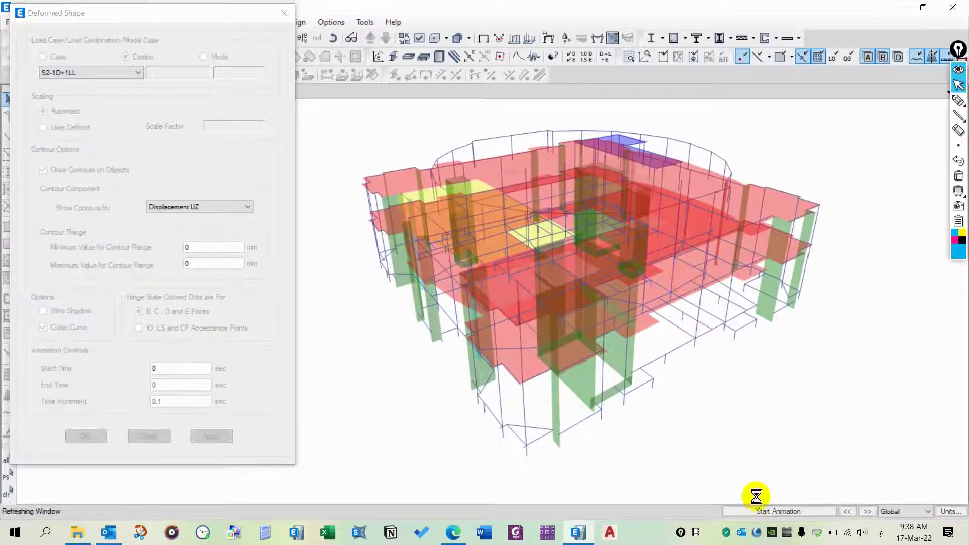
{"action": "left_click", "coordinate": [748, 510]}
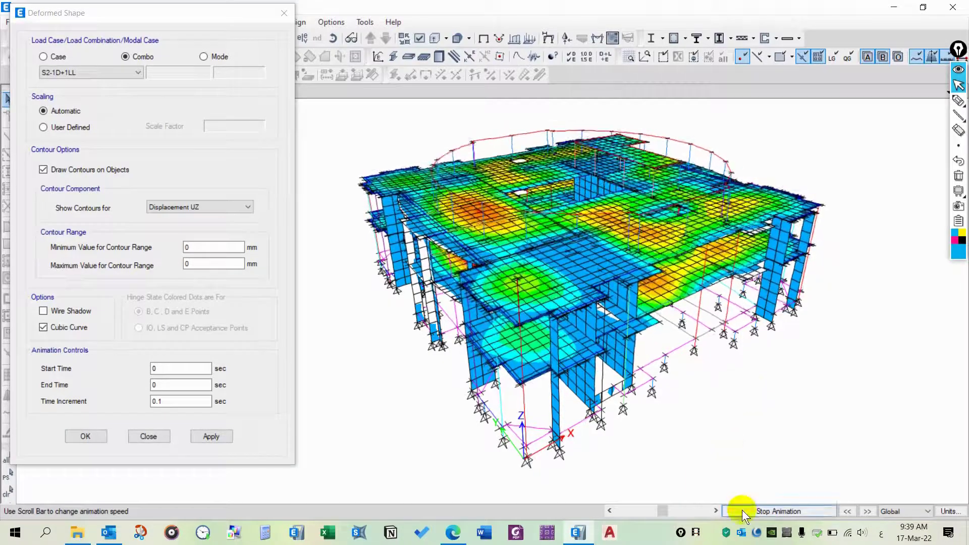
{"action": "left_click", "coordinate": [742, 510]}
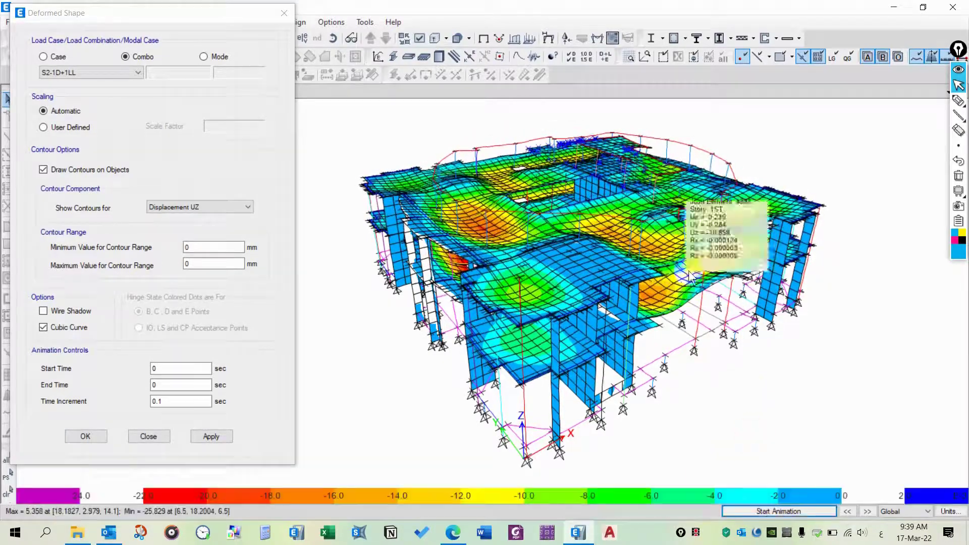
Step: Return the 3-D view to the undeformed shape and unlock the model, accepting deletion of the analysis results
{"action": "left_click", "coordinate": [484, 41]}
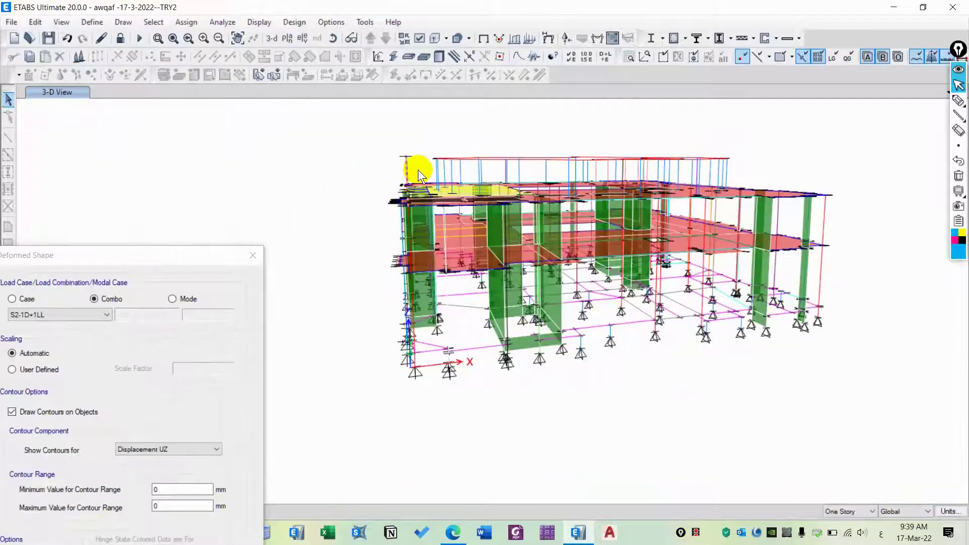
{"action": "left_click", "coordinate": [120, 38]}
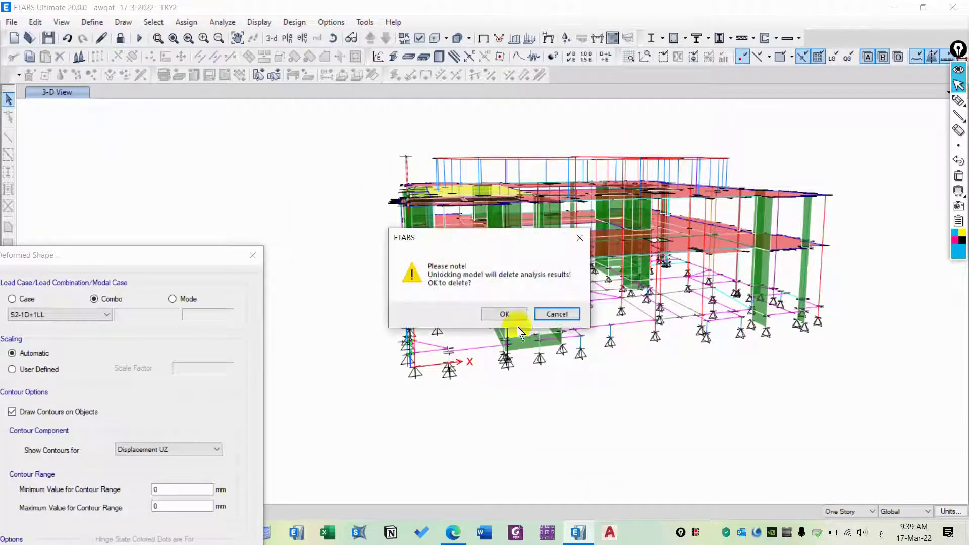
{"action": "left_click", "coordinate": [504, 315]}
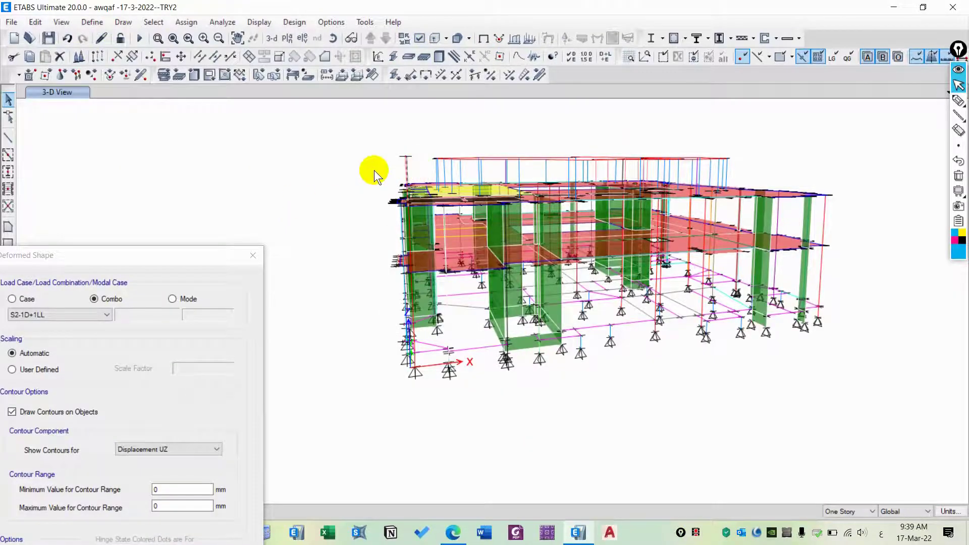
{"action": "middle_click_drag", "start_coordinate": [471, 310], "coordinate": [499, 357], "text": "shift"}
{"action": "left_click_drag", "start_coordinate": [175, 254], "coordinate": [263, 152]}
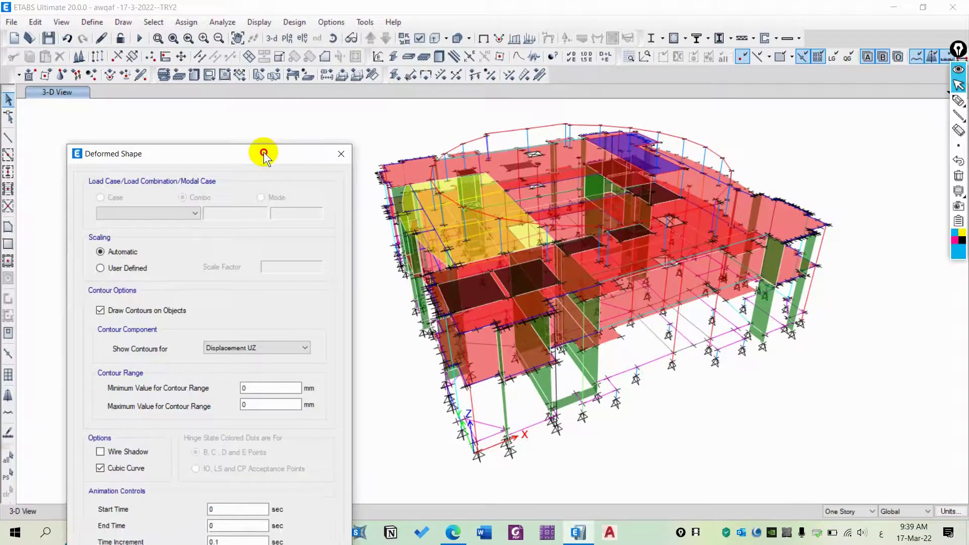
Step: Write the note "-view set building view limits --> check every floor alone" in the Notepad file WRITTING.txt
{"action": "left_click", "coordinate": [696, 531]}
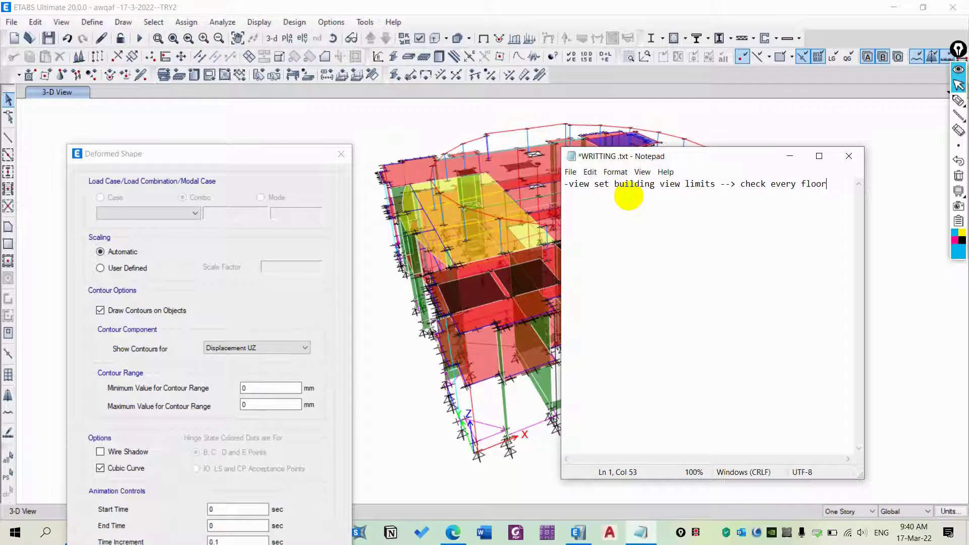
{"action": "type", "text": "ne"}
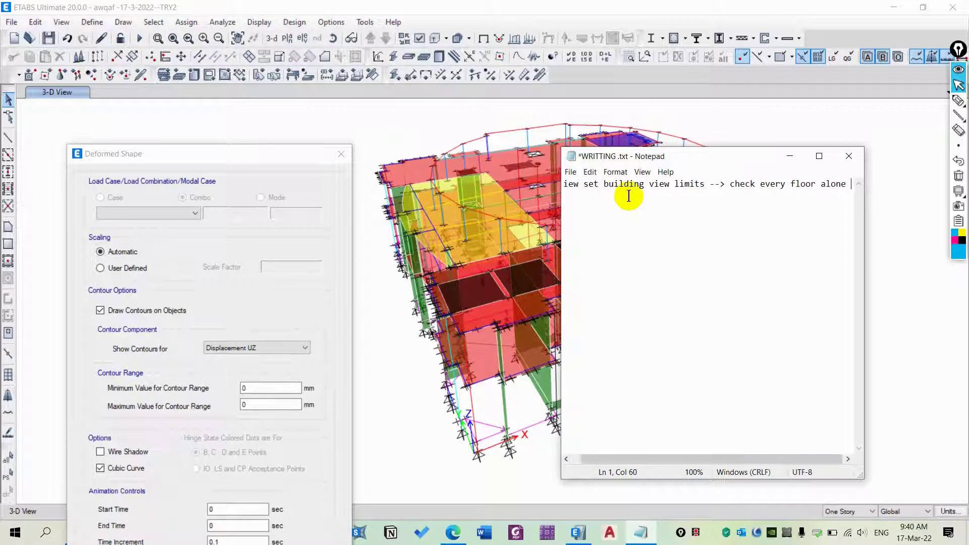
{"action": "left_click", "coordinate": [789, 156]}
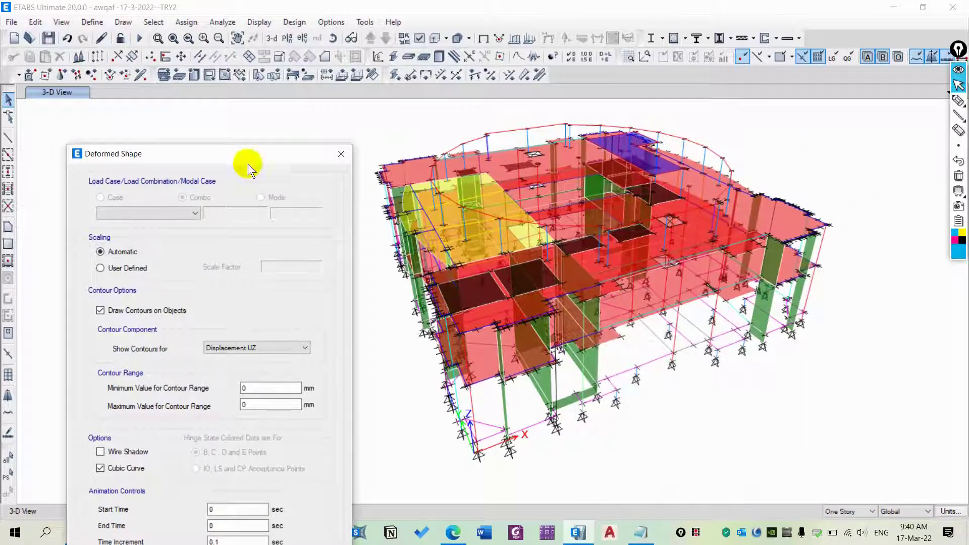
Step: Limit the building view to the tie beam level by setting the top story to TIE BEAMS=GF
{"action": "left_click_drag", "start_coordinate": [289, 156], "coordinate": [242, 142]}
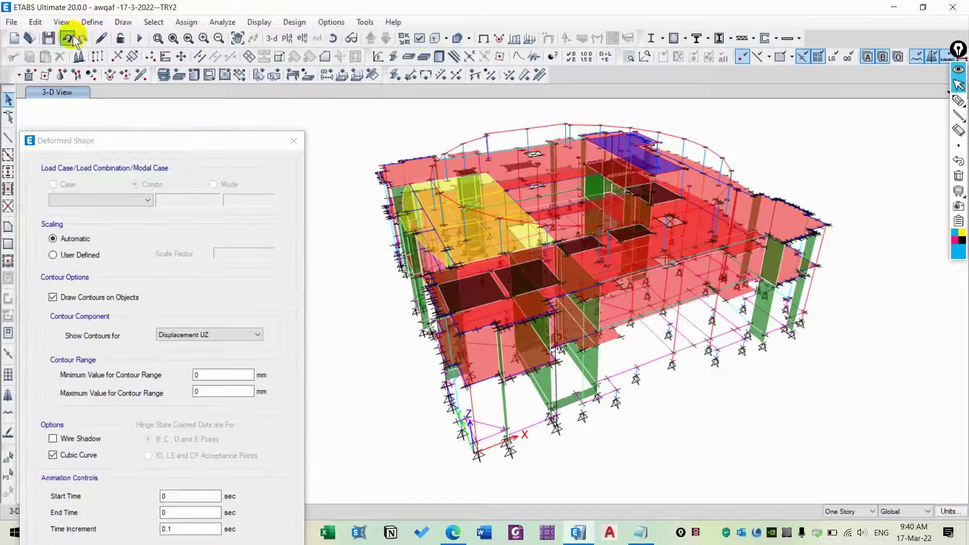
{"action": "left_click", "coordinate": [61, 21]}
{"action": "left_click", "coordinate": [134, 87]}
{"action": "left_click", "coordinate": [493, 337]}
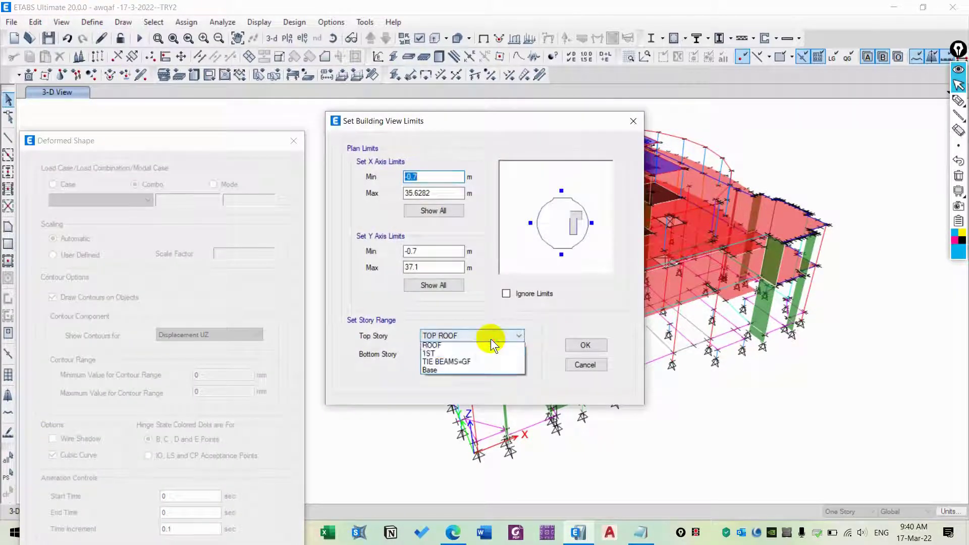
{"action": "left_click", "coordinate": [486, 370]}
{"action": "left_click", "coordinate": [584, 345]}
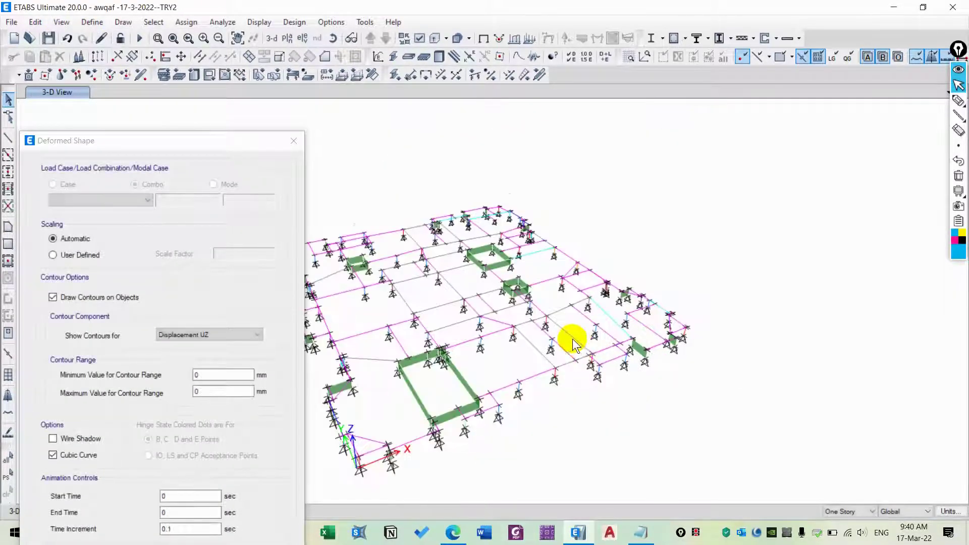
Step: Run the analysis and open the deformed shape settings
{"action": "left_click", "coordinate": [139, 38]}
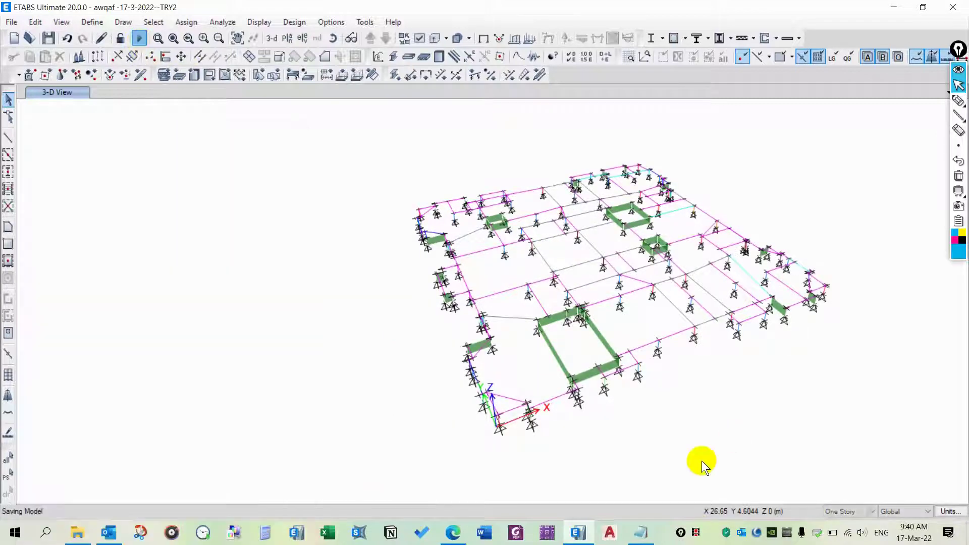
{"action": "left_click", "coordinate": [548, 38]}
{"action": "left_click_drag", "start_coordinate": [507, 38], "coordinate": [168, 18]}
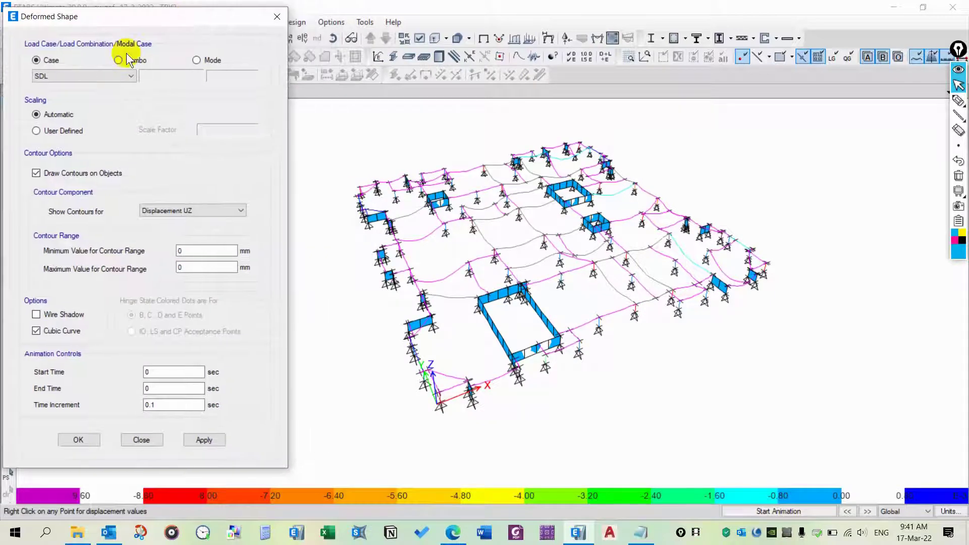
Step: Display the tie beams' deformed shape for the S2-1D+1LL combination with UZ displacement contours and animate it
{"action": "left_click", "coordinate": [119, 61]}
{"action": "left_click", "coordinate": [110, 75]}
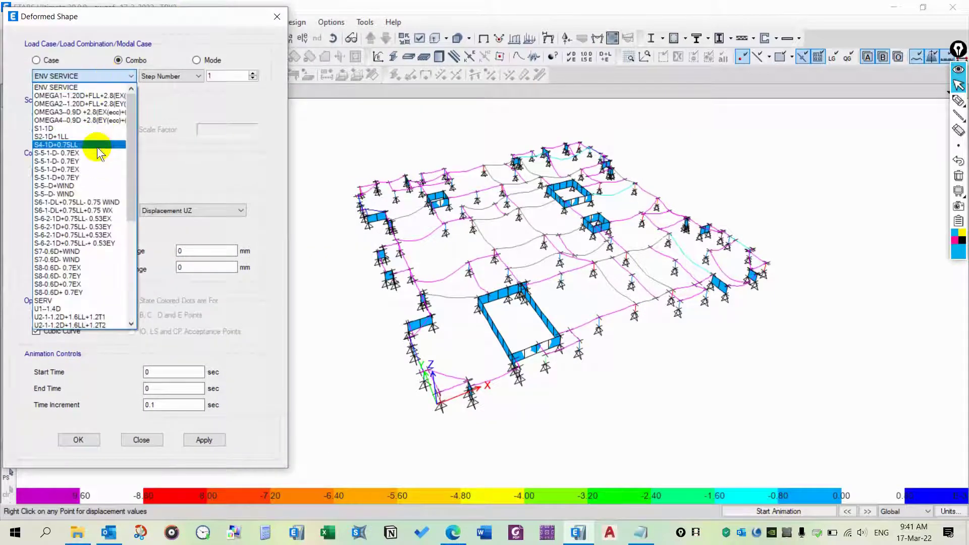
{"action": "left_click", "coordinate": [97, 137]}
{"action": "left_click", "coordinate": [202, 440]}
{"action": "left_click", "coordinate": [578, 364]}
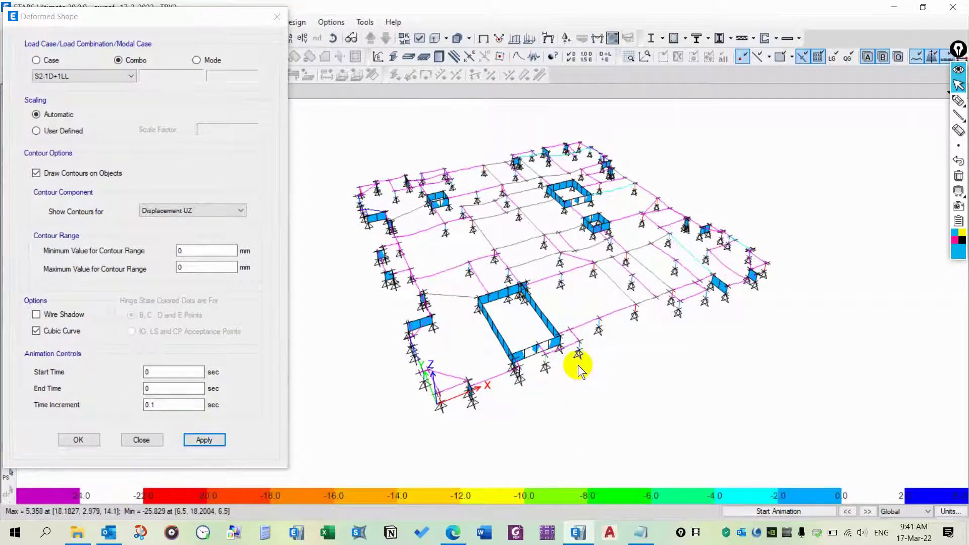
{"action": "left_click", "coordinate": [727, 510]}
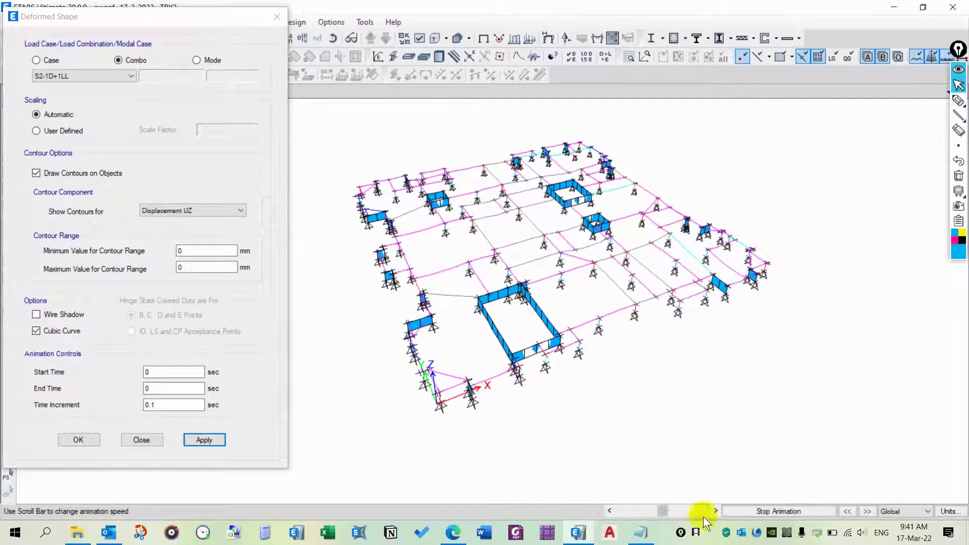
{"action": "left_click", "coordinate": [747, 514]}
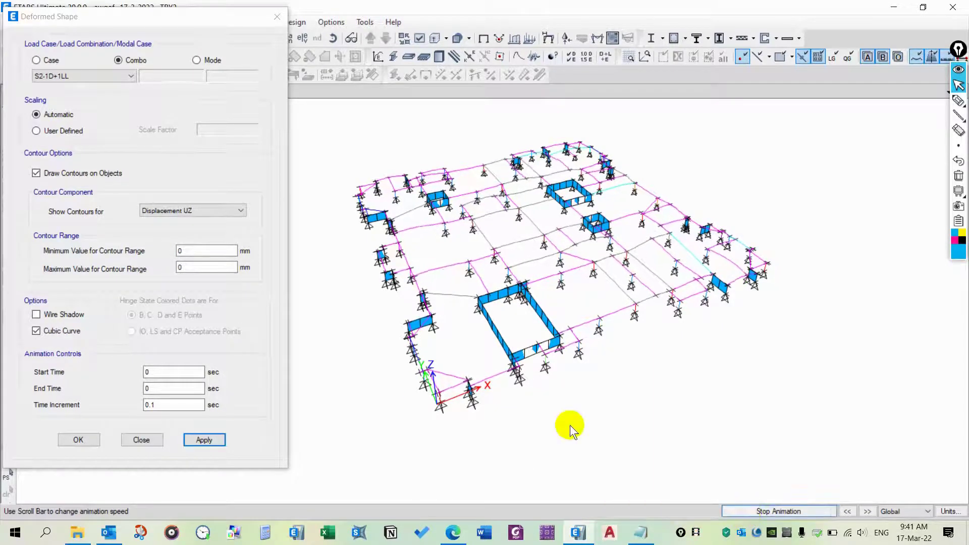
Step: Switch the deformed shape to user-defined scaling and apply a scale factor of 500
{"action": "left_click", "coordinate": [60, 131]}
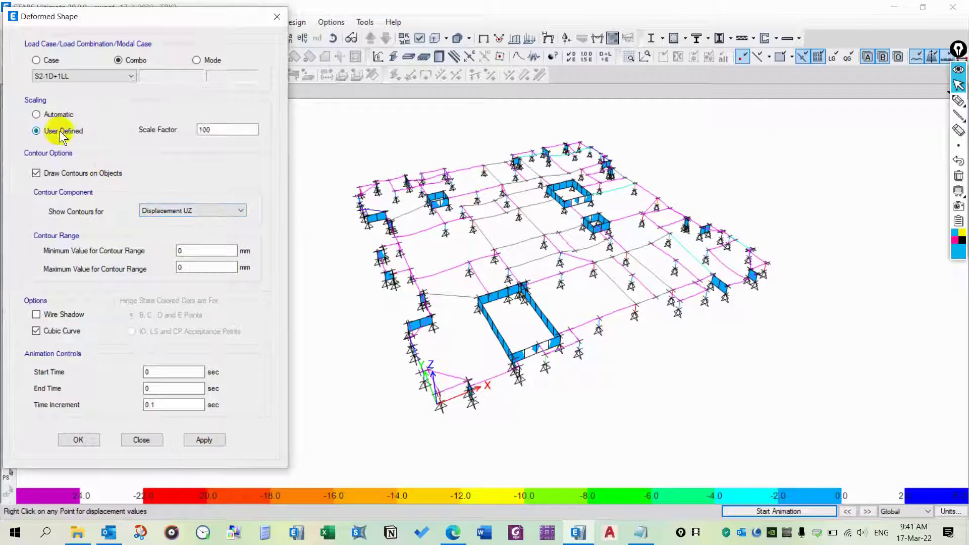
{"action": "left_click", "coordinate": [200, 437]}
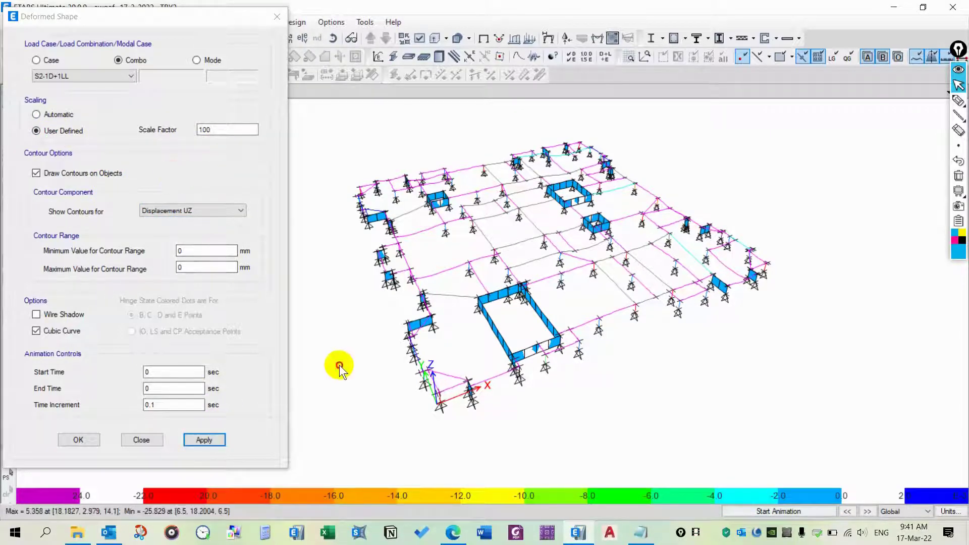
{"action": "double_click", "coordinate": [222, 130]}
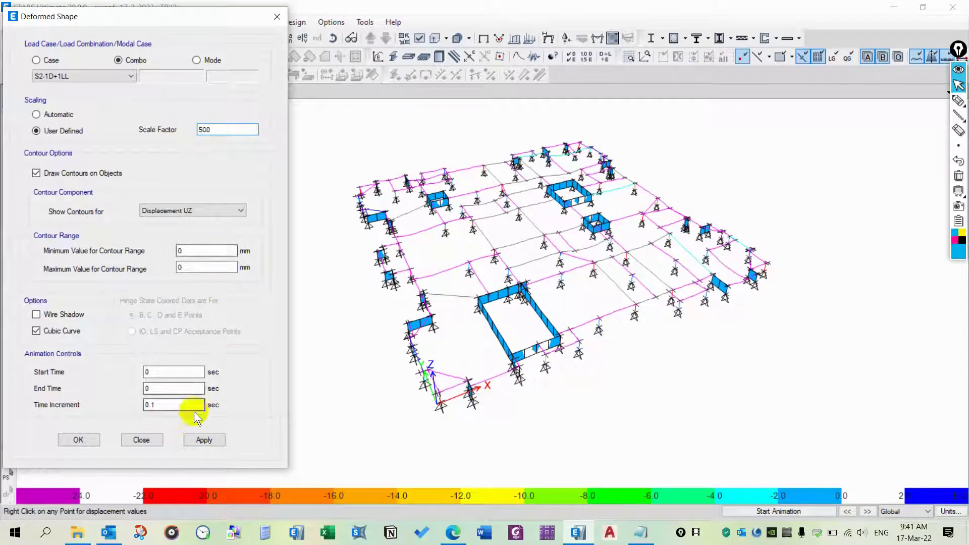
{"action": "left_click", "coordinate": [204, 439]}
{"action": "left_click", "coordinate": [415, 333]}
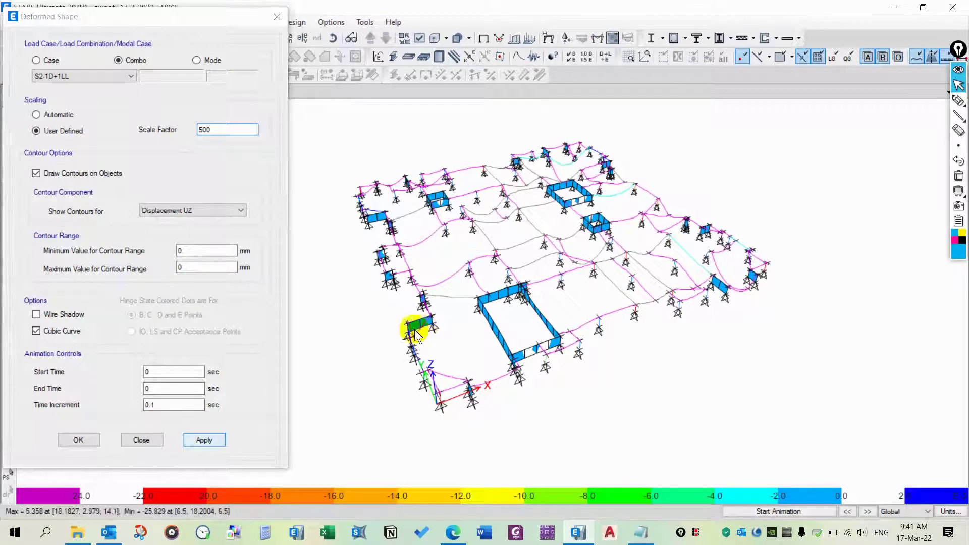
Step: Animate the enlarged tie beam deformation and examine the crossing beams near the shear walls up close
{"action": "left_click", "coordinate": [735, 511]}
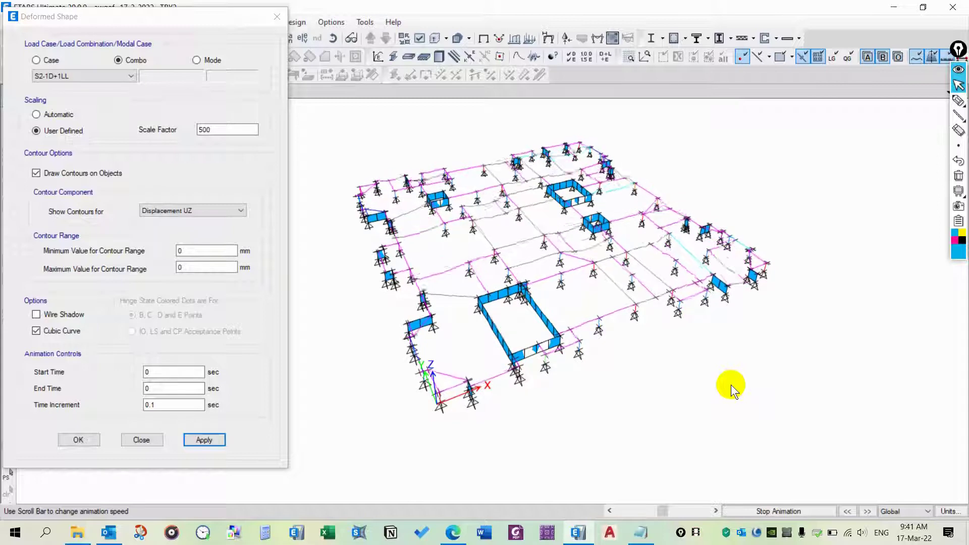
{"action": "left_click", "coordinate": [757, 511]}
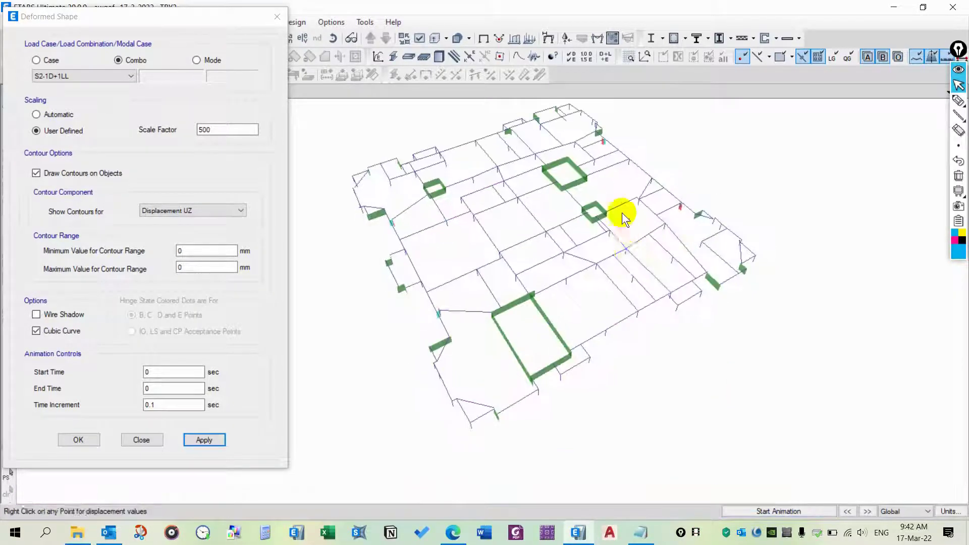
{"action": "scroll", "coordinate": [591, 262], "scroll_direction": "up", "scroll_amount": 5}
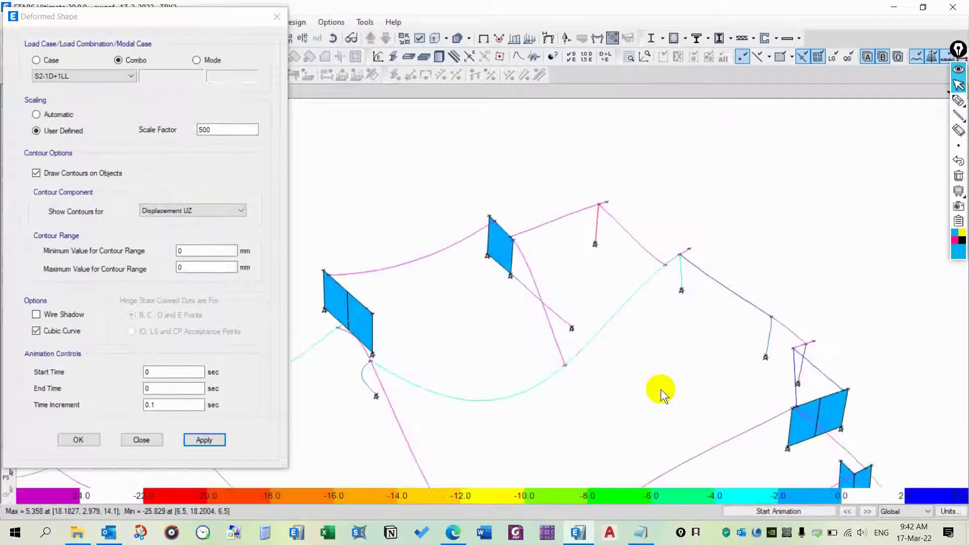
{"action": "left_click", "coordinate": [733, 510]}
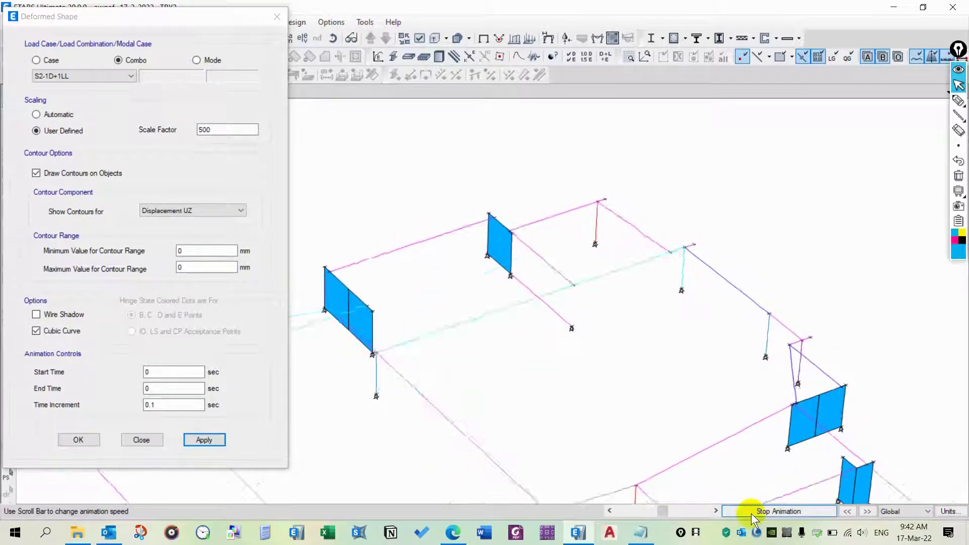
{"action": "left_click", "coordinate": [751, 511]}
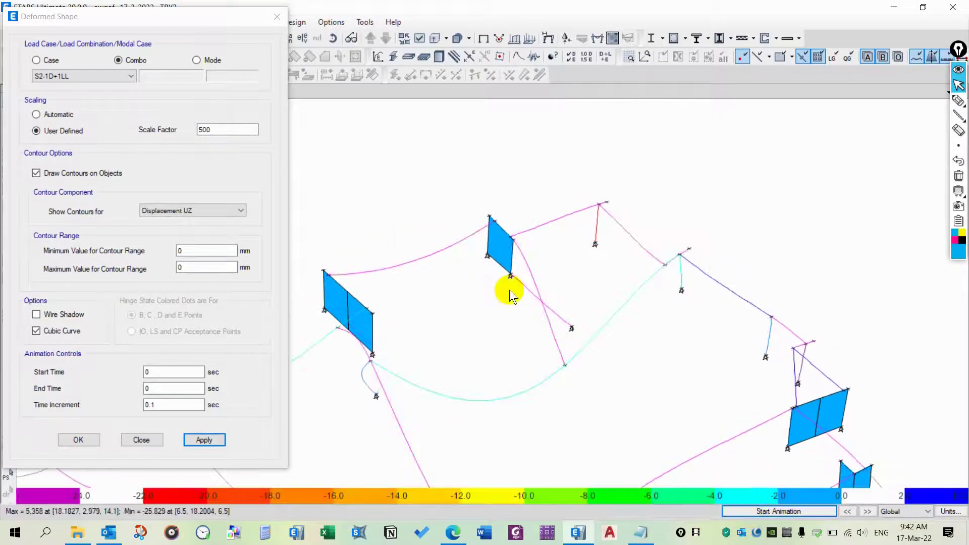
Step: Select the two beams crossing near the shear walls and open the TIE BEAMS=GF plan, moving down to the Base plan
{"action": "left_click", "coordinate": [529, 295]}
{"action": "left_click", "coordinate": [521, 307]}
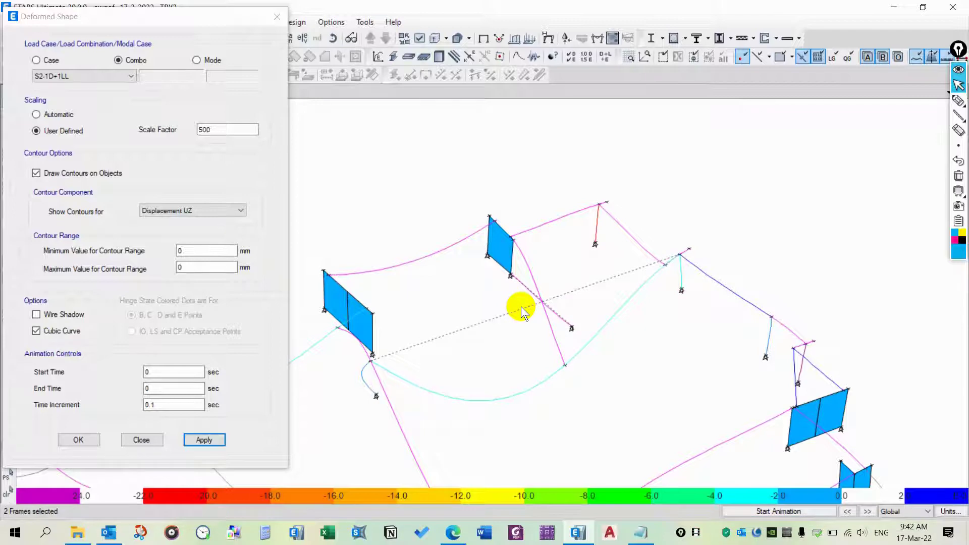
{"action": "left_click_drag", "start_coordinate": [208, 16], "coordinate": [15, 60]}
{"action": "left_click", "coordinate": [287, 38]}
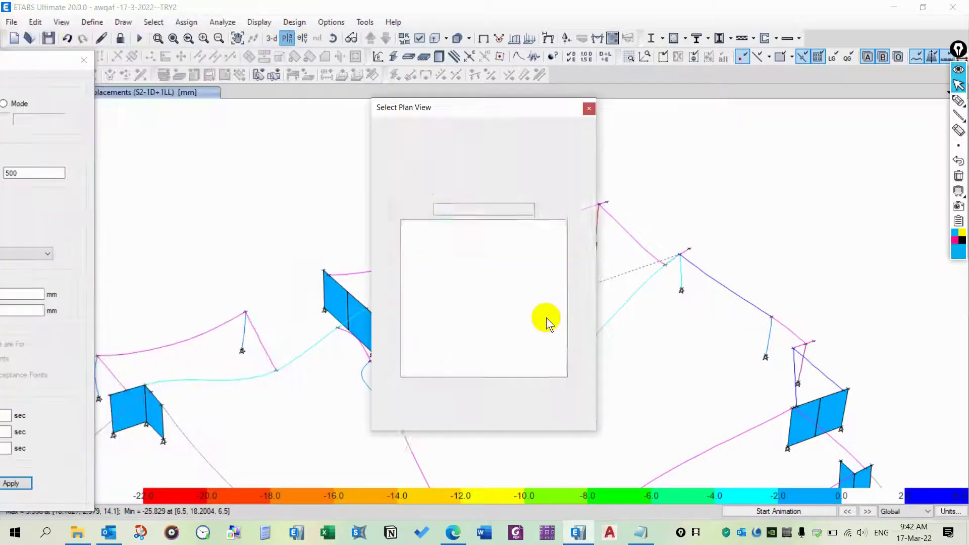
{"action": "left_click", "coordinate": [449, 250]}
{"action": "left_click", "coordinate": [533, 416]}
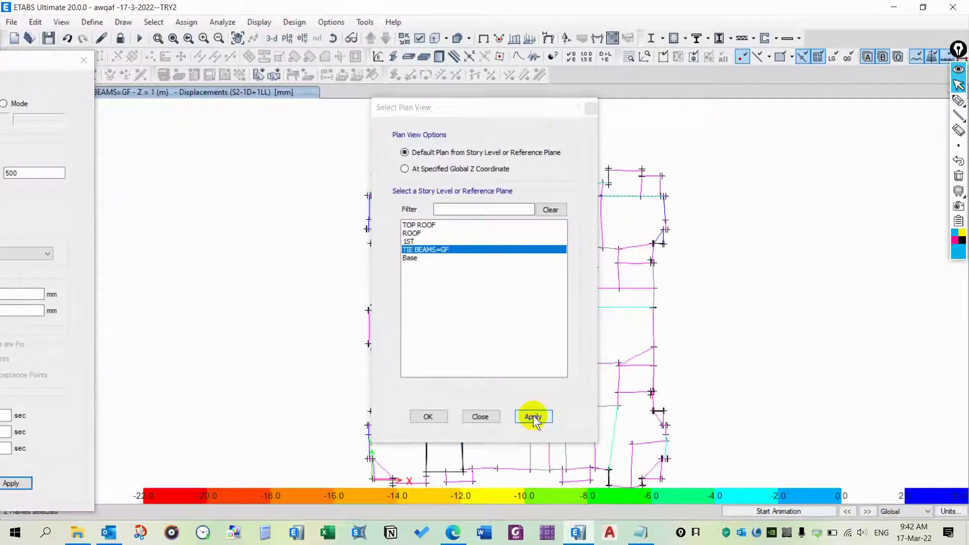
{"action": "left_click", "coordinate": [590, 109]}
{"action": "left_click", "coordinate": [383, 37]}
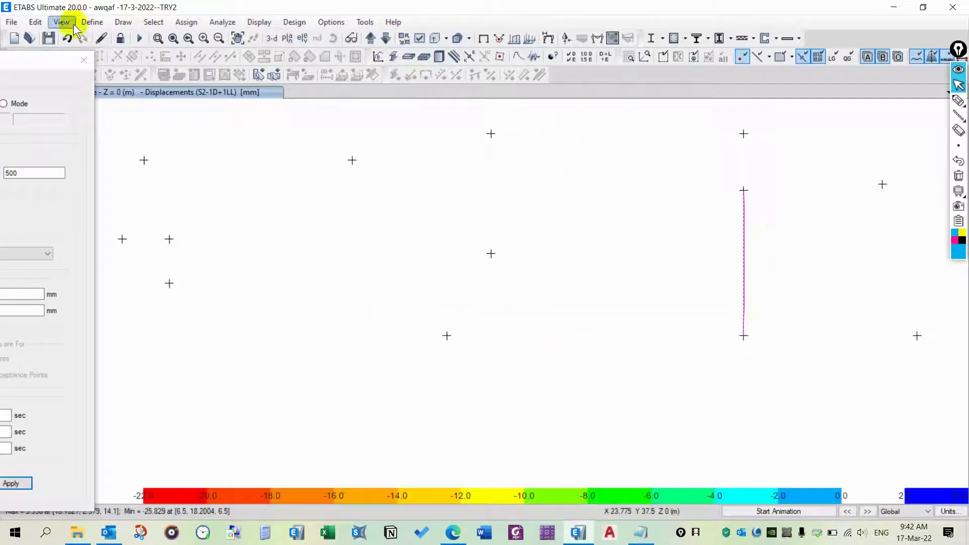
Step: Unlock the model, discard the analysis results and delete the misplaced selected beam at Base level
{"action": "left_click_drag", "start_coordinate": [34, 70], "coordinate": [26, 108]}
{"action": "left_click", "coordinate": [120, 38]}
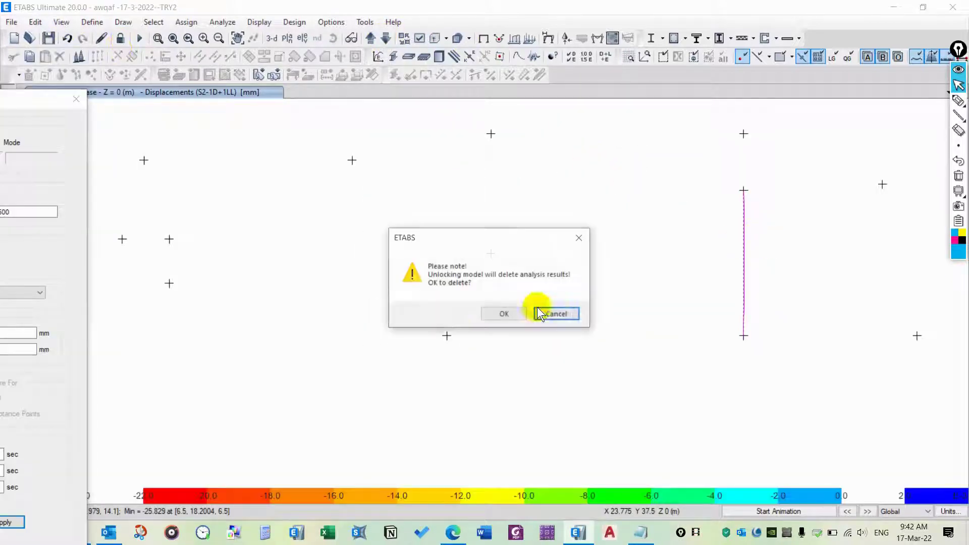
{"action": "left_click", "coordinate": [483, 314]}
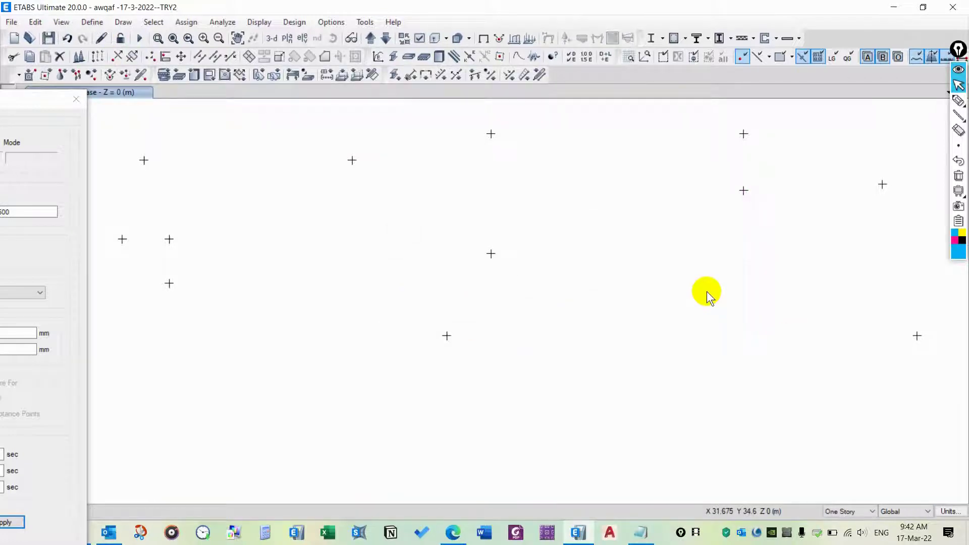
Step: Check the tie beams near the shear walls in the 3D view and rerun the analysis
{"action": "scroll", "coordinate": [529, 201], "scroll_direction": "down", "scroll_amount": 3}
{"action": "left_click", "coordinate": [272, 39]}
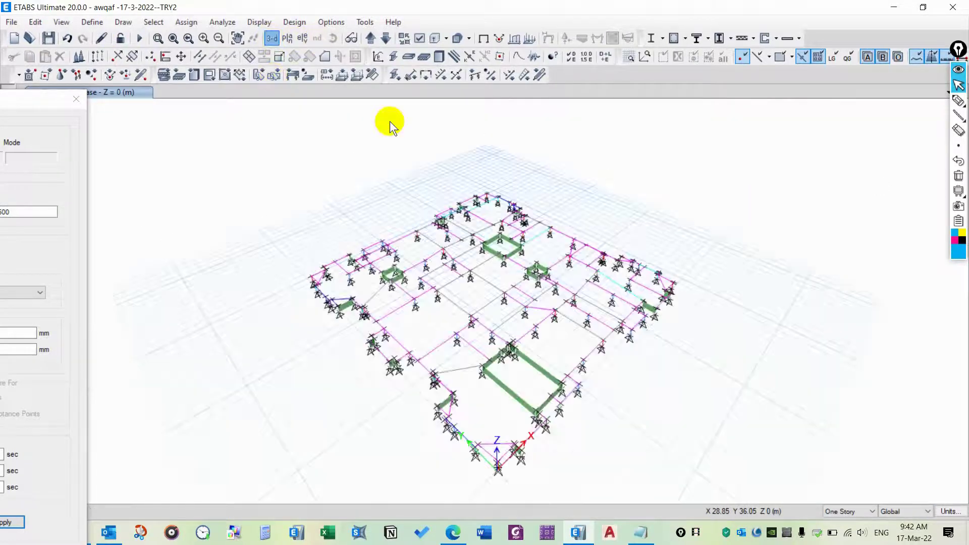
{"action": "scroll", "coordinate": [454, 210], "scroll_direction": "up", "scroll_amount": 6}
{"action": "middle_click_drag", "start_coordinate": [569, 197], "coordinate": [480, 279]}
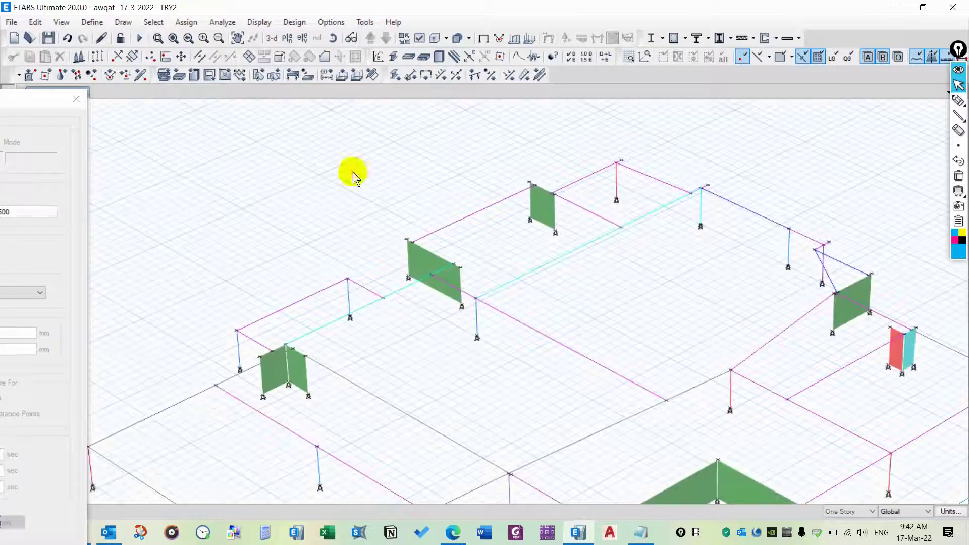
{"action": "left_click", "coordinate": [137, 39]}
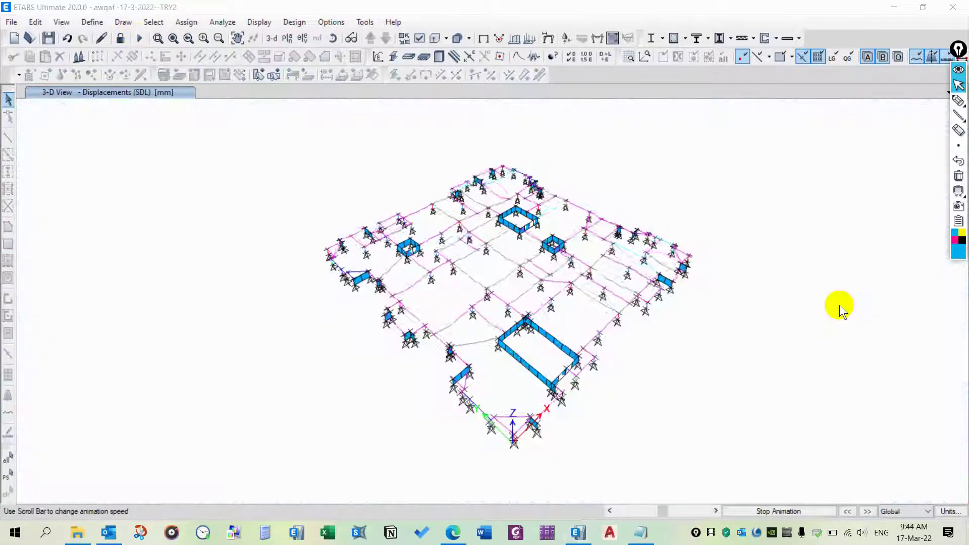
Step: Mark the animated tie beams with a pink pen check mark, then clear it and hide the annotation tools
{"action": "left_click", "coordinate": [958, 101]}
{"action": "left_click", "coordinate": [954, 240]}
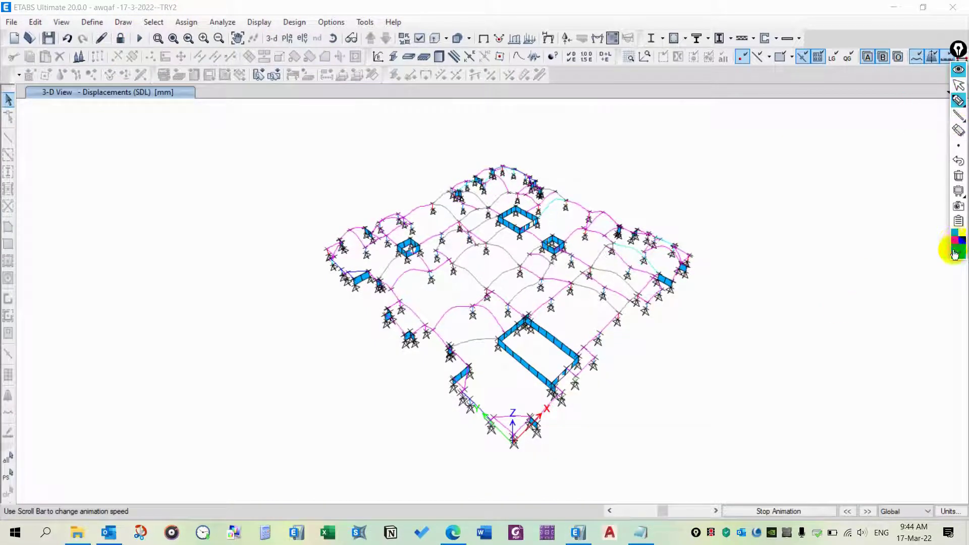
{"action": "mouse_move", "coordinate": [299, 370]}
{"action": "left_mouse_down"}
{"action": "mouse_move", "coordinate": [331, 372]}
{"action": "mouse_move", "coordinate": [350, 353]}
{"action": "left_mouse_up"}
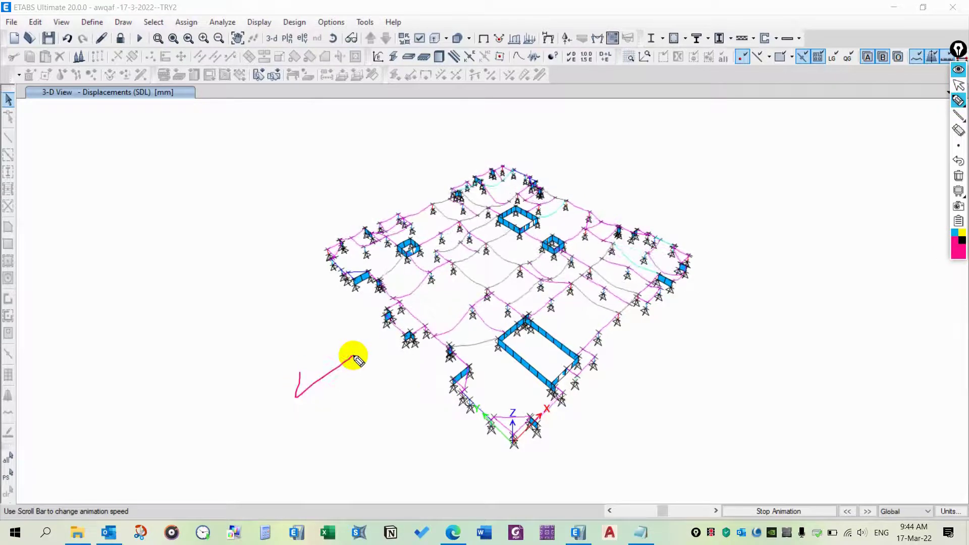
{"action": "left_click", "coordinate": [959, 177]}
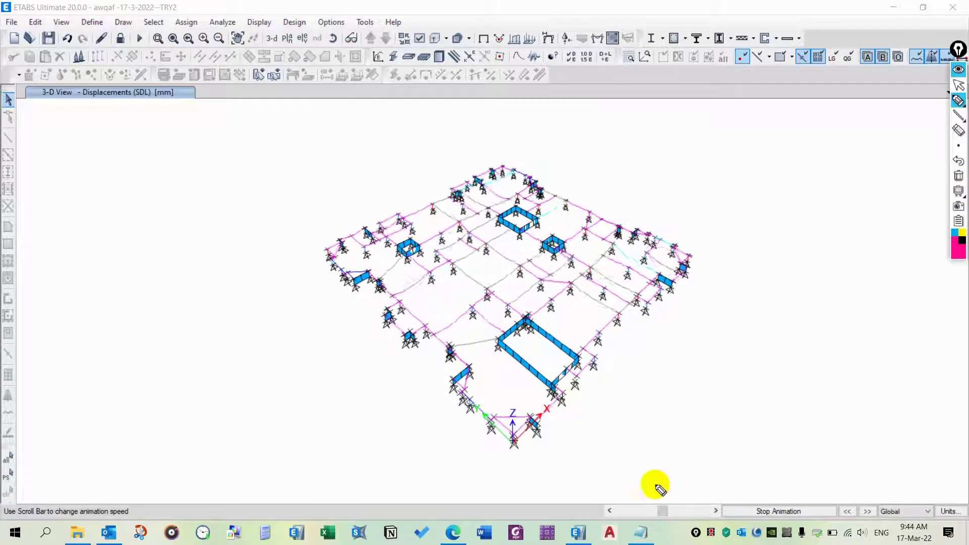
{"action": "left_click", "coordinate": [959, 71]}
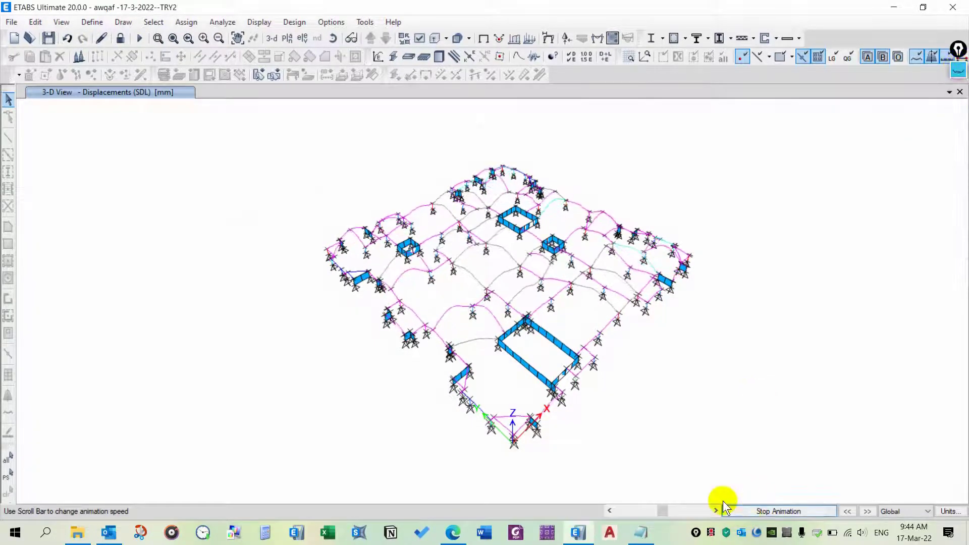
Step: Stop the tie beam animation and set the building view limits' top story to 1ST
{"action": "left_click", "coordinate": [730, 510]}
{"action": "left_click", "coordinate": [59, 24]}
{"action": "left_click", "coordinate": [109, 88]}
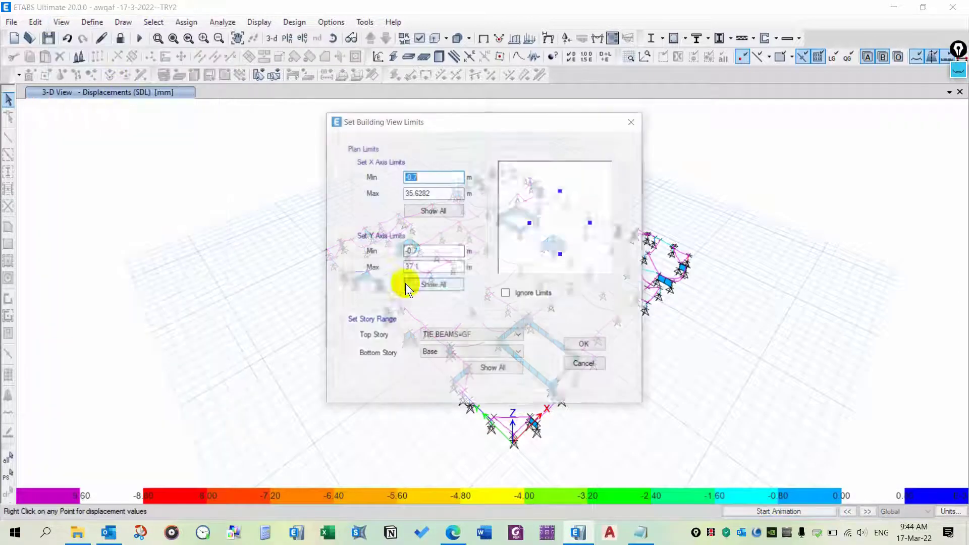
{"action": "left_click", "coordinate": [461, 334]}
{"action": "left_click", "coordinate": [452, 363]}
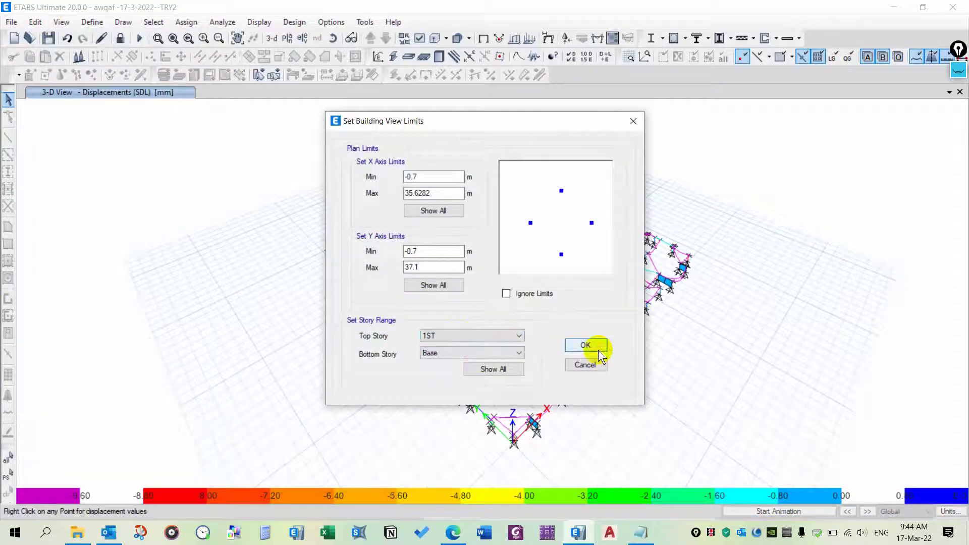
{"action": "left_click", "coordinate": [586, 346]}
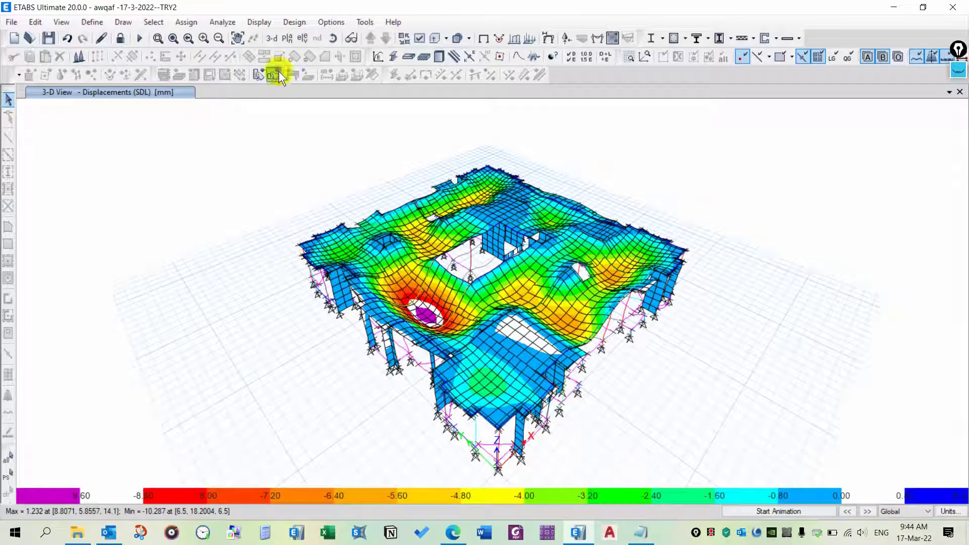
Step: Set the view limits' bottom story to 1ST and show the isolated floor undeformed in 3D
{"action": "left_click", "coordinate": [61, 22]}
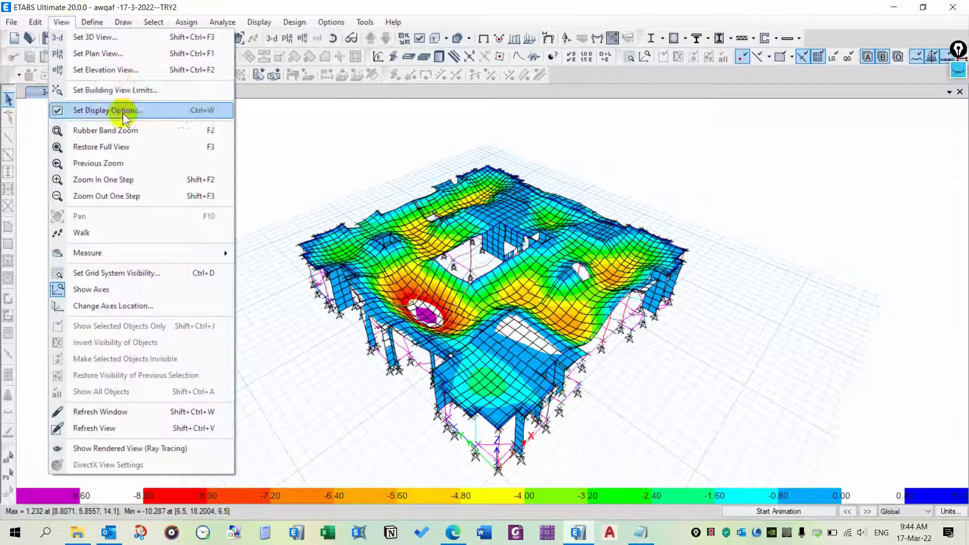
{"action": "left_click", "coordinate": [137, 86]}
{"action": "left_click", "coordinate": [465, 352]}
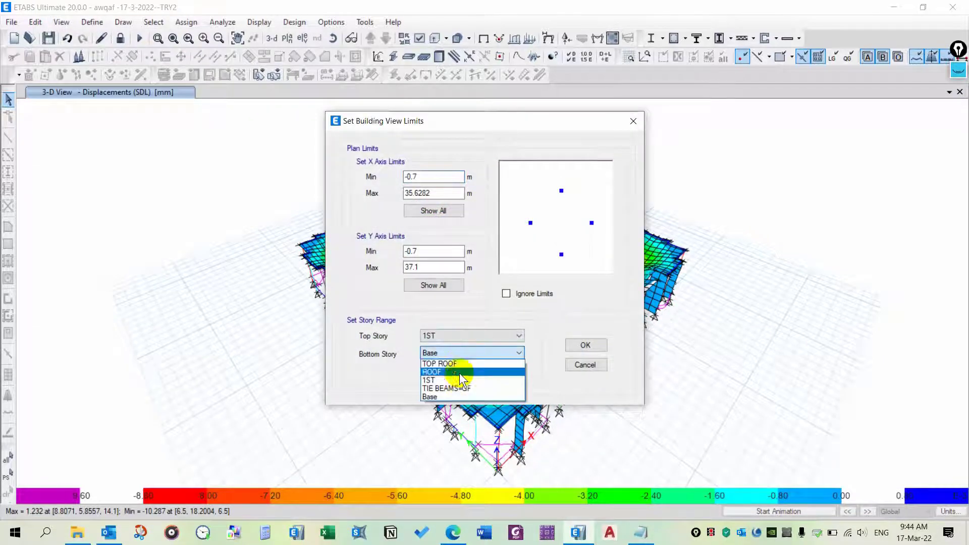
{"action": "left_click", "coordinate": [459, 378]}
{"action": "left_click", "coordinate": [577, 347]}
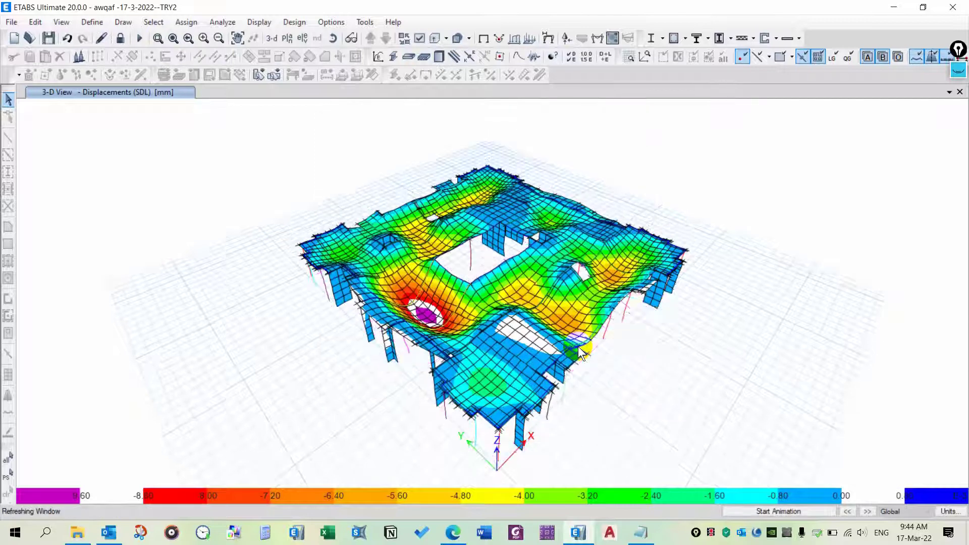
{"action": "left_click", "coordinate": [483, 38]}
{"action": "middle_click_drag", "start_coordinate": [620, 351], "coordinate": [596, 336], "text": "shift"}
Step: Switch to Notepad, note "view every floor alone" in WRITTING.txt and return to the ETABS model
{"action": "left_click", "coordinate": [641, 533]}
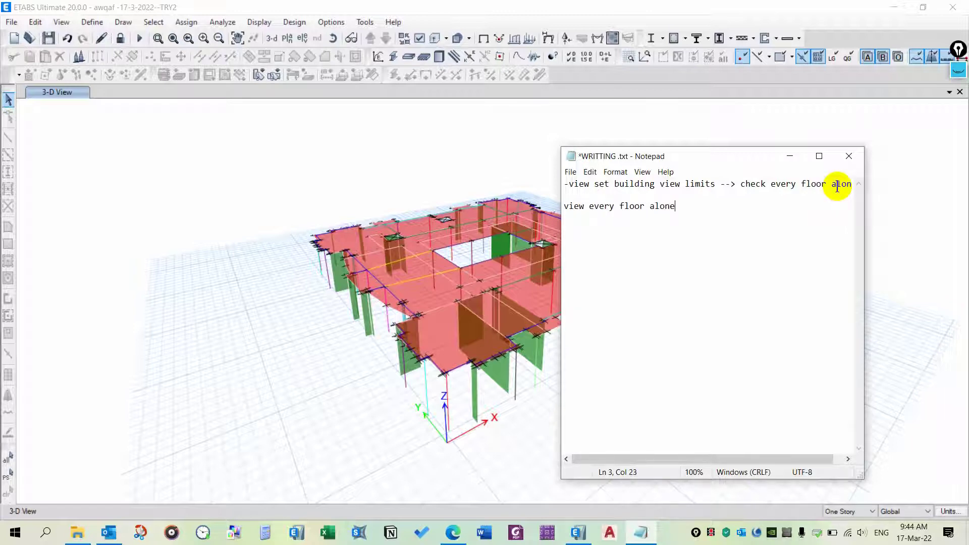
{"action": "key", "text": "ctrl+a"}
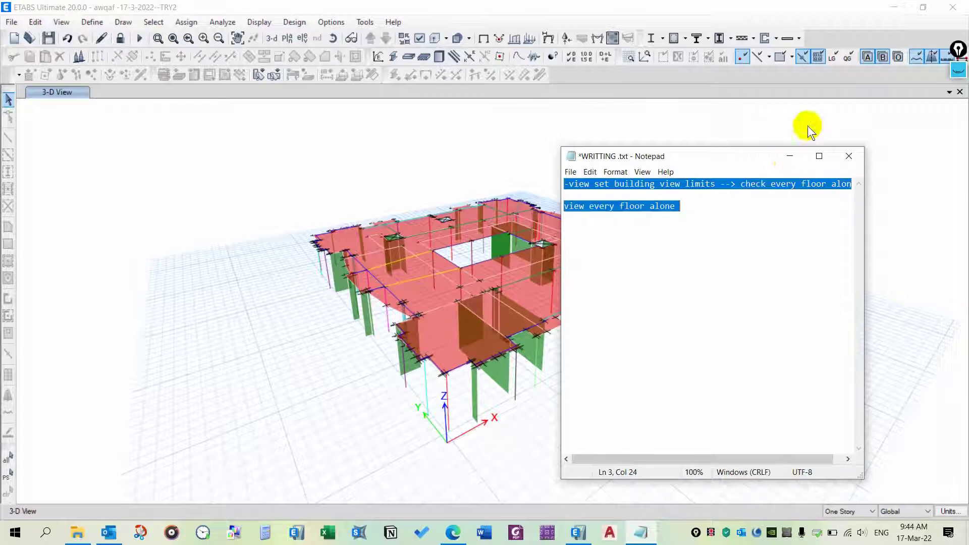
{"action": "left_click", "coordinate": [787, 157]}
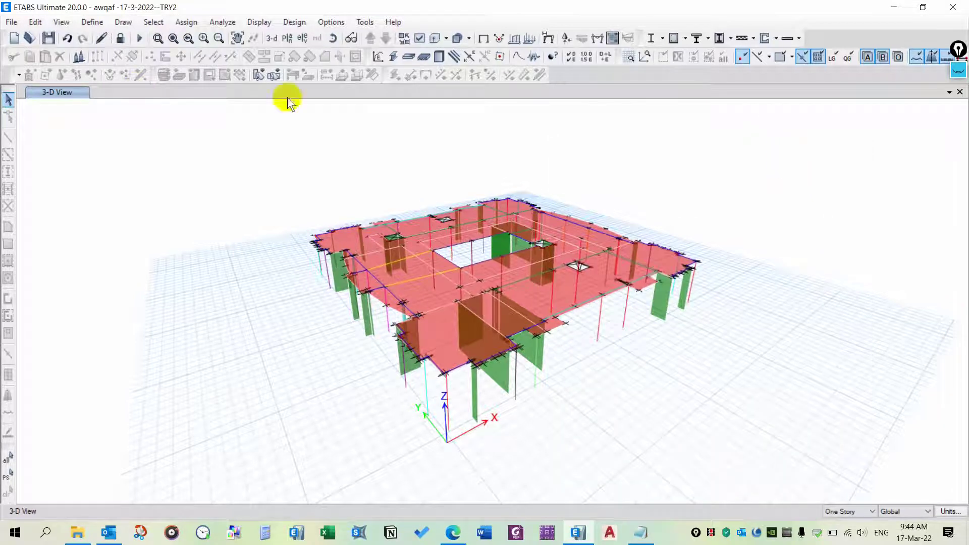
Step: Display the 1ST floor's deformed shape for the S2-1D+1LL combination and apply a scale factor of 300
{"action": "left_click", "coordinate": [548, 36]}
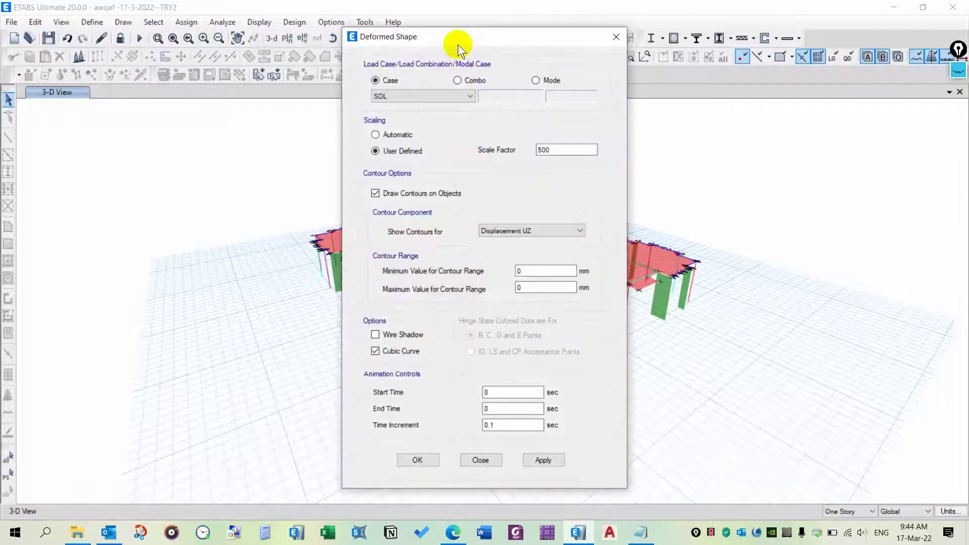
{"action": "left_click_drag", "start_coordinate": [459, 43], "coordinate": [144, 20]}
{"action": "left_click", "coordinate": [143, 74]}
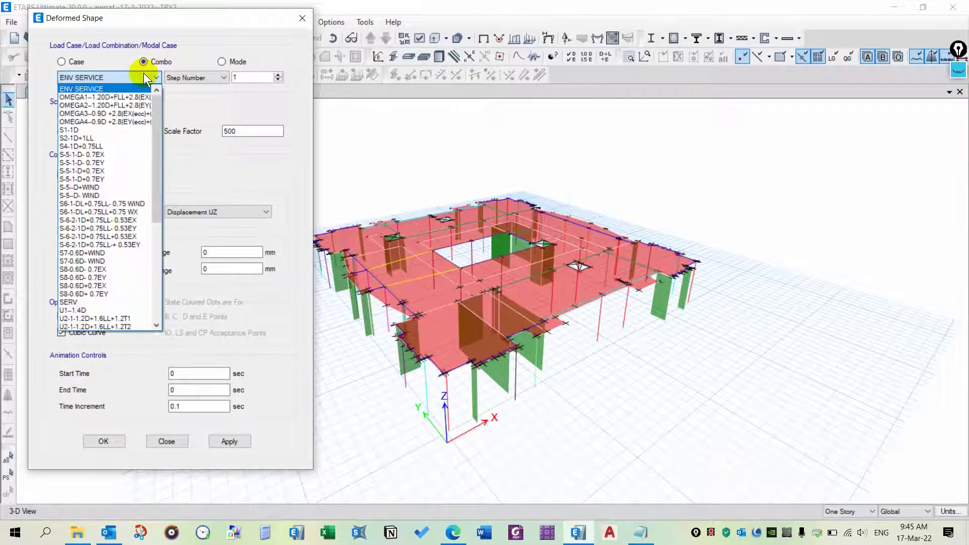
{"action": "left_click", "coordinate": [129, 142]}
{"action": "left_click", "coordinate": [224, 442]}
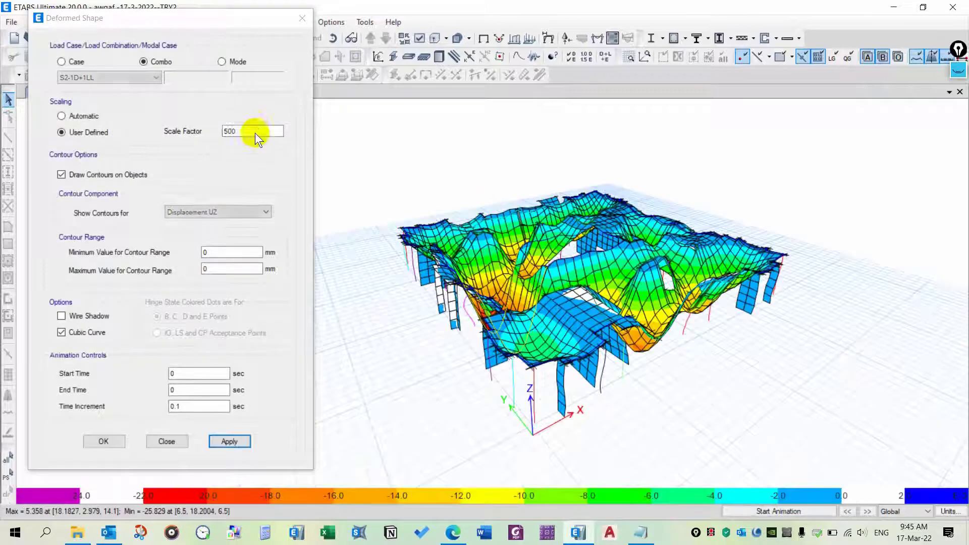
{"action": "left_click_drag", "start_coordinate": [253, 127], "coordinate": [206, 130]}
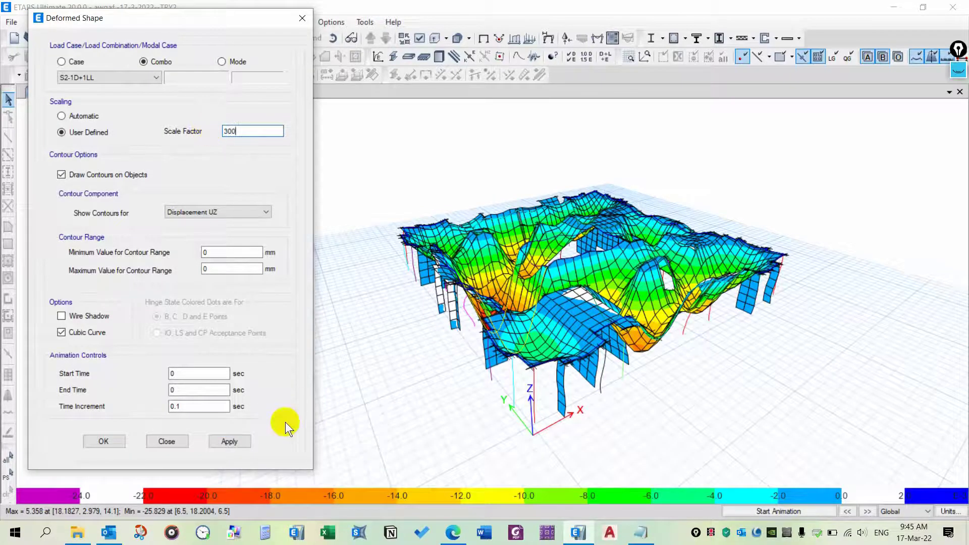
{"action": "left_click", "coordinate": [245, 441]}
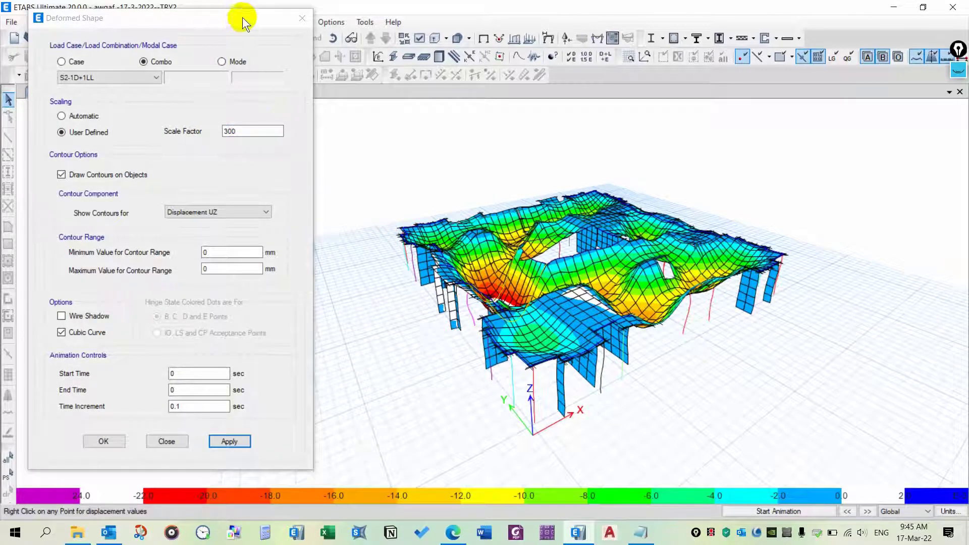
Step: Animate the 1ST floor's deformation, turn off the Cubic Curve option and animate the updated shape again
{"action": "left_click_drag", "start_coordinate": [242, 17], "coordinate": [243, 41]}
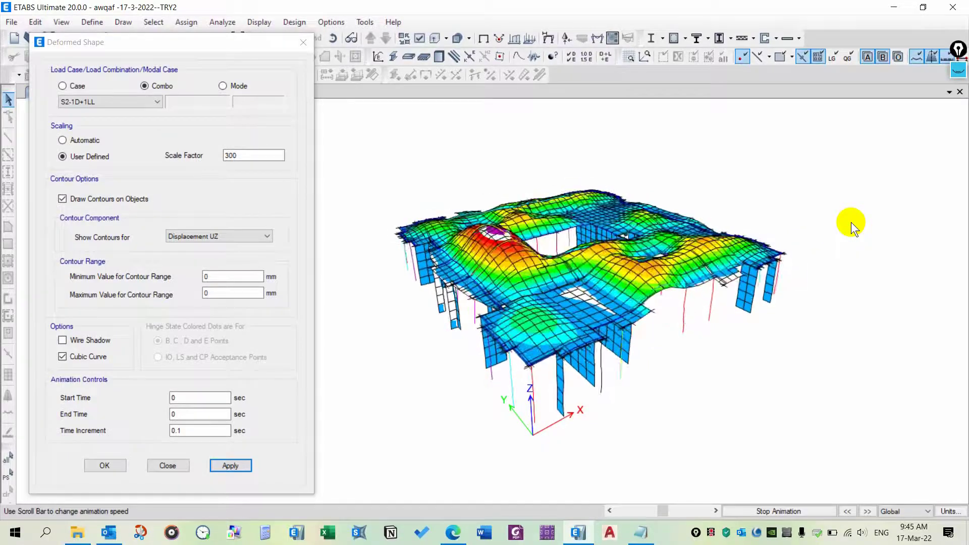
{"action": "left_click", "coordinate": [768, 511]}
{"action": "middle_click_drag", "start_coordinate": [773, 316], "coordinate": [765, 359]}
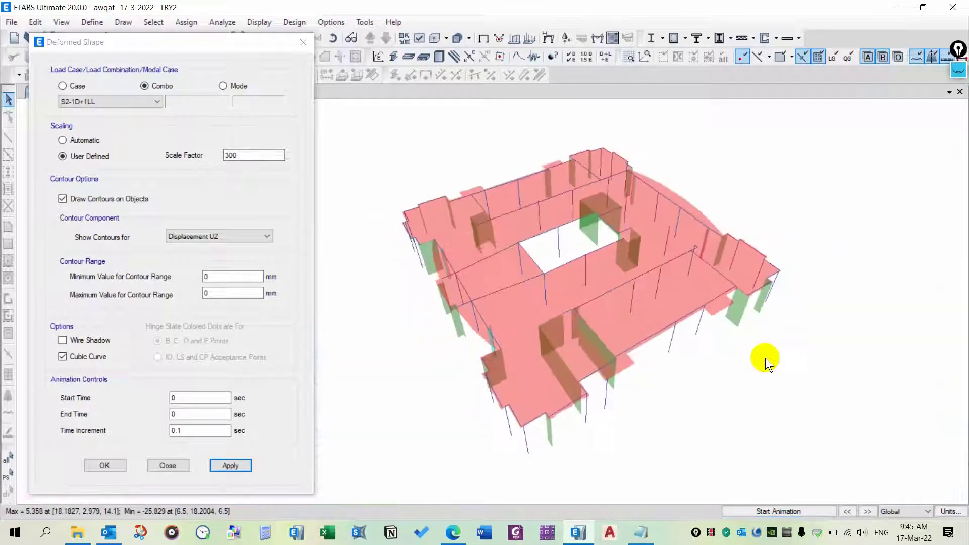
{"action": "left_click", "coordinate": [79, 359]}
{"action": "left_click", "coordinate": [236, 466]}
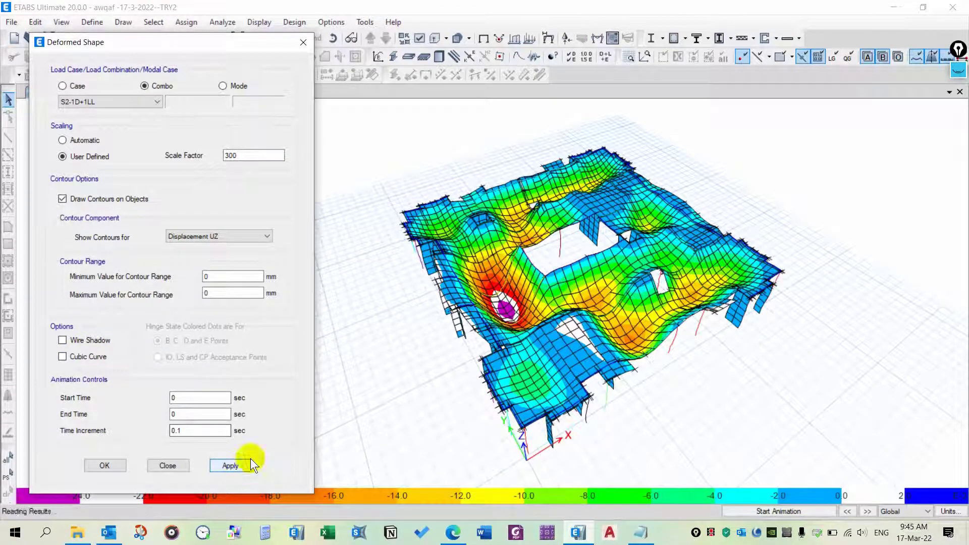
{"action": "left_click", "coordinate": [753, 507]}
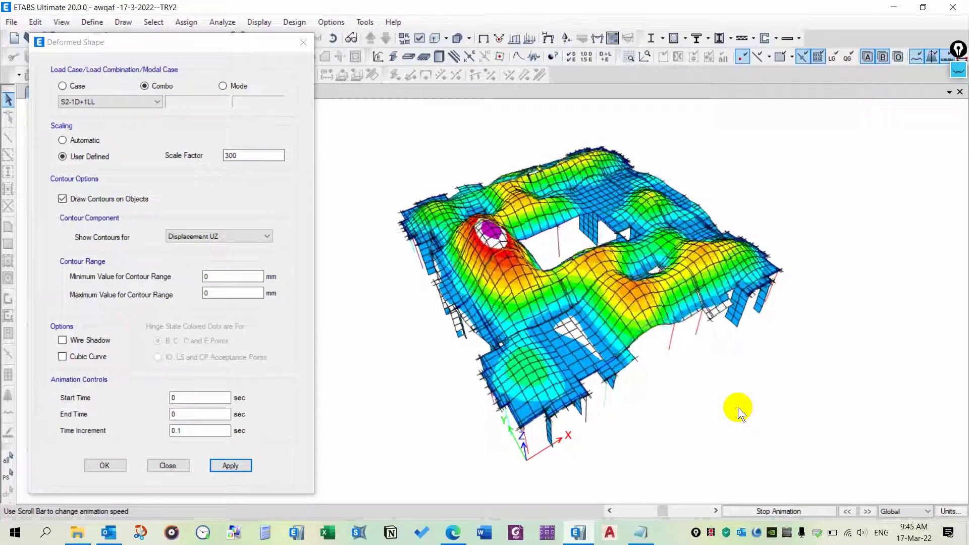
Step: Mark the animated 1ST floor with a pink pen check mark and hide the annotation overlay
{"action": "left_click", "coordinate": [954, 78]}
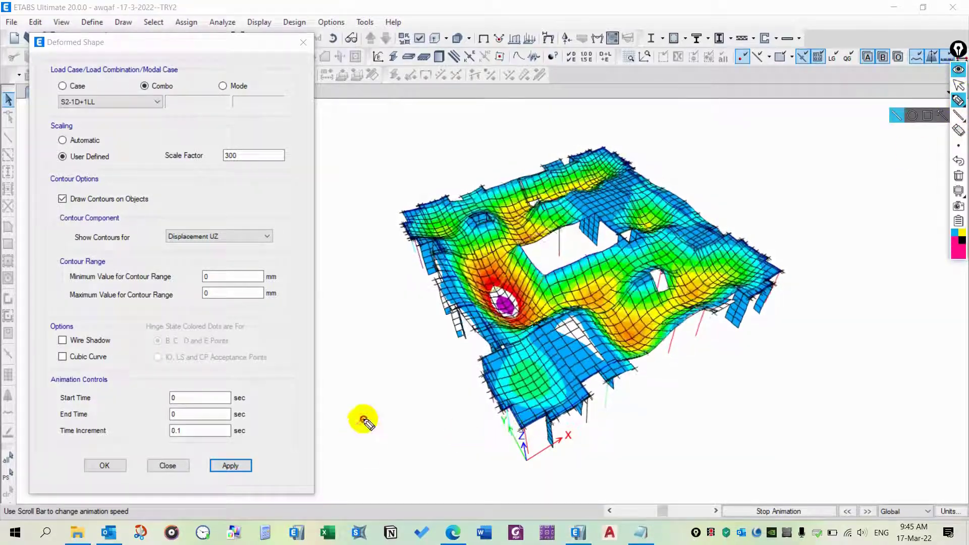
{"action": "left_click_drag", "start_coordinate": [364, 418], "coordinate": [407, 403]}
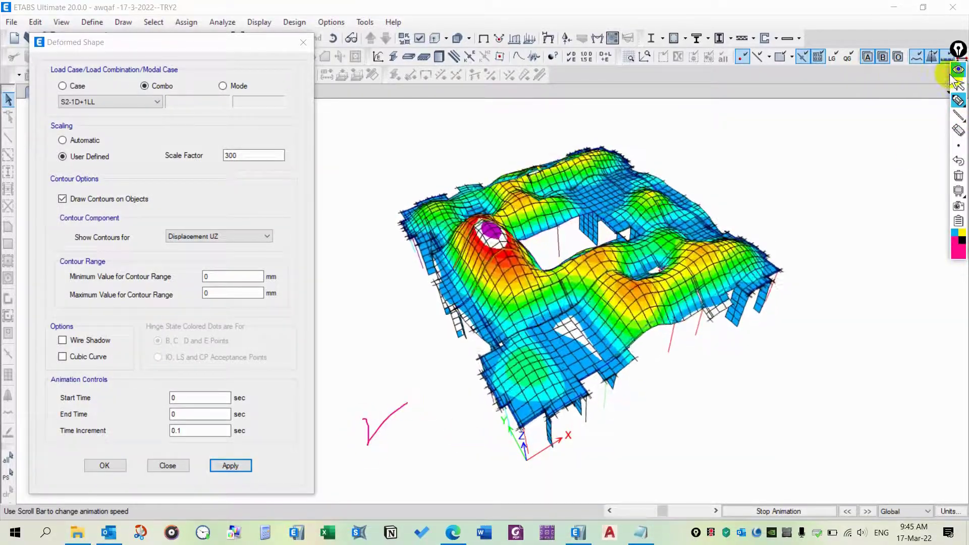
{"action": "left_click", "coordinate": [954, 72]}
Step: Close the deformed shape settings and limit the building view to the ROOF story as both top and bottom story
{"action": "left_click", "coordinate": [303, 42]}
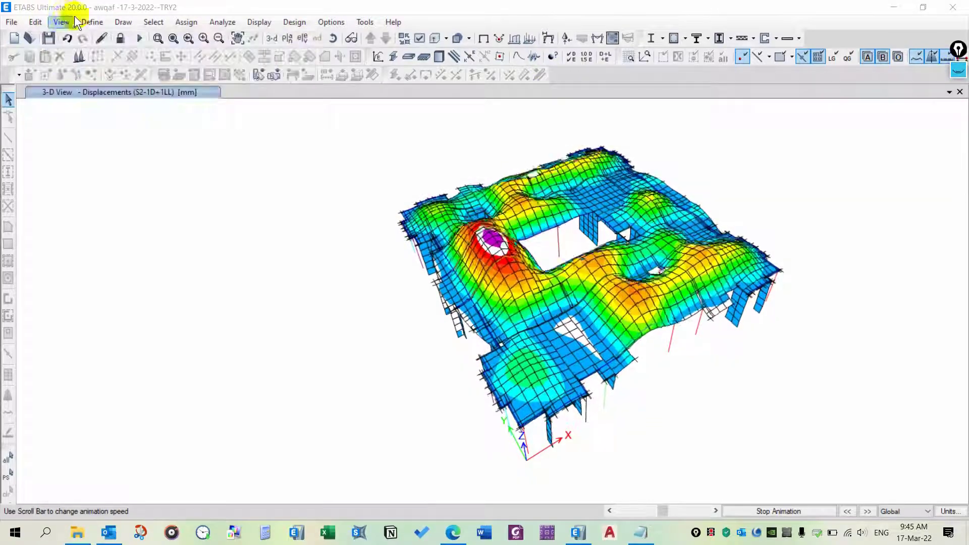
{"action": "left_click", "coordinate": [61, 22]}
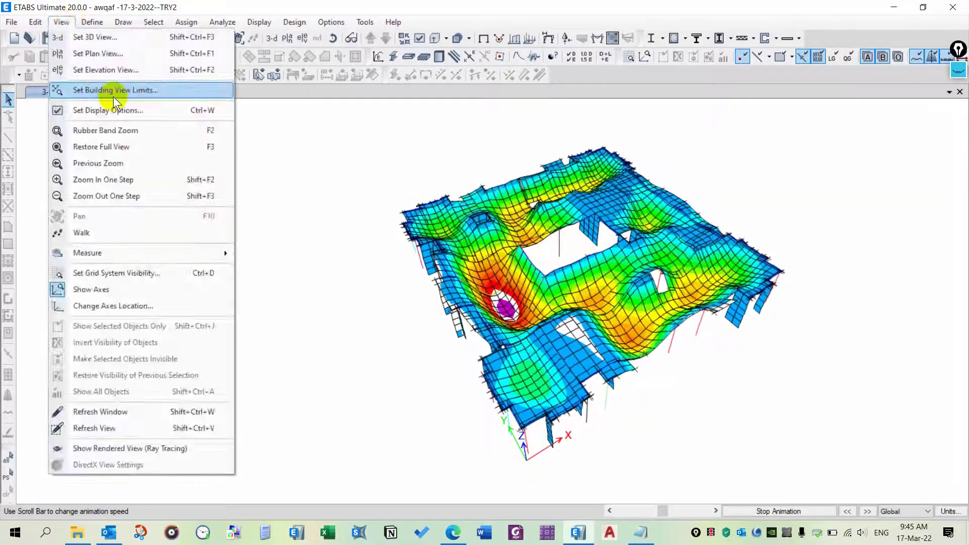
{"action": "left_click", "coordinate": [108, 90]}
{"action": "left_click", "coordinate": [469, 335]}
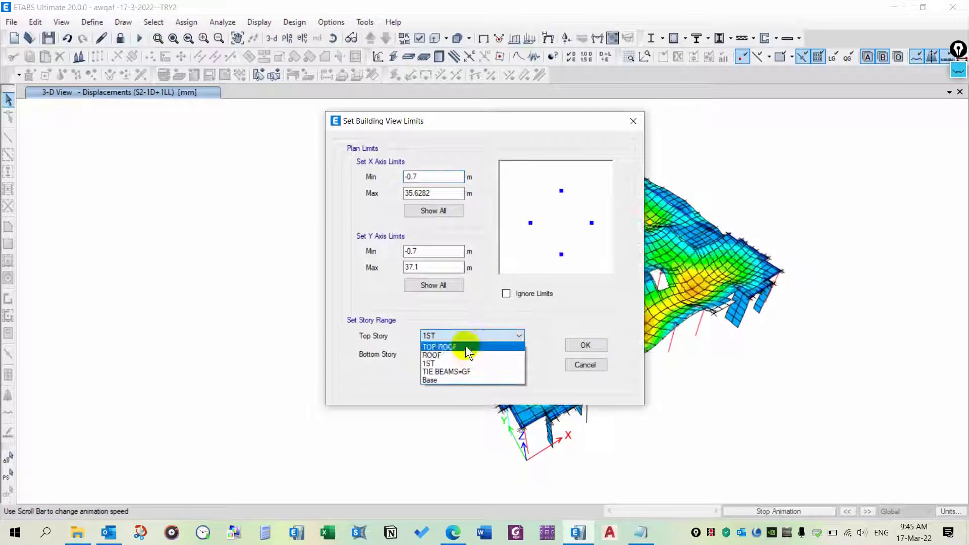
{"action": "left_click", "coordinate": [465, 346]}
{"action": "left_click", "coordinate": [446, 352]}
{"action": "left_click", "coordinate": [445, 370]}
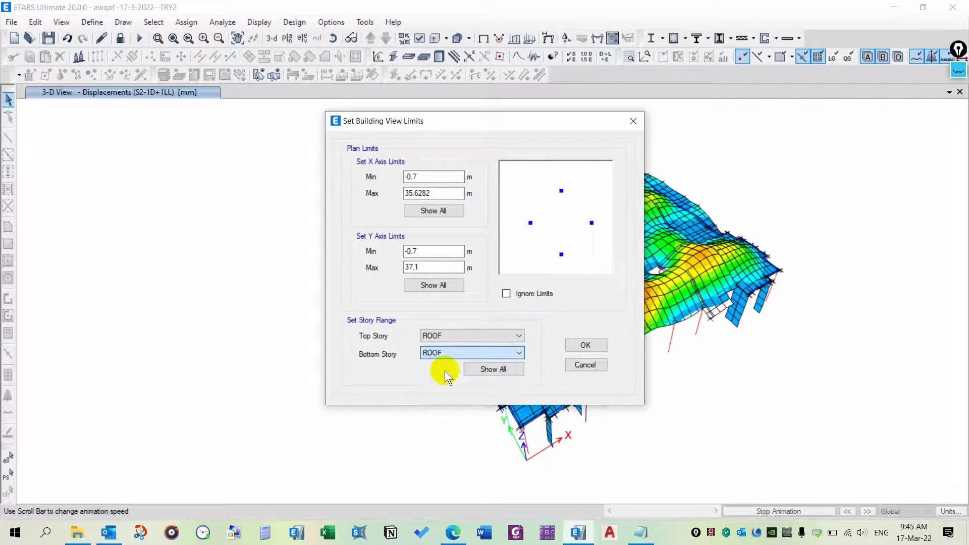
{"action": "left_click", "coordinate": [586, 345]}
{"action": "right_click", "coordinate": [384, 326]}
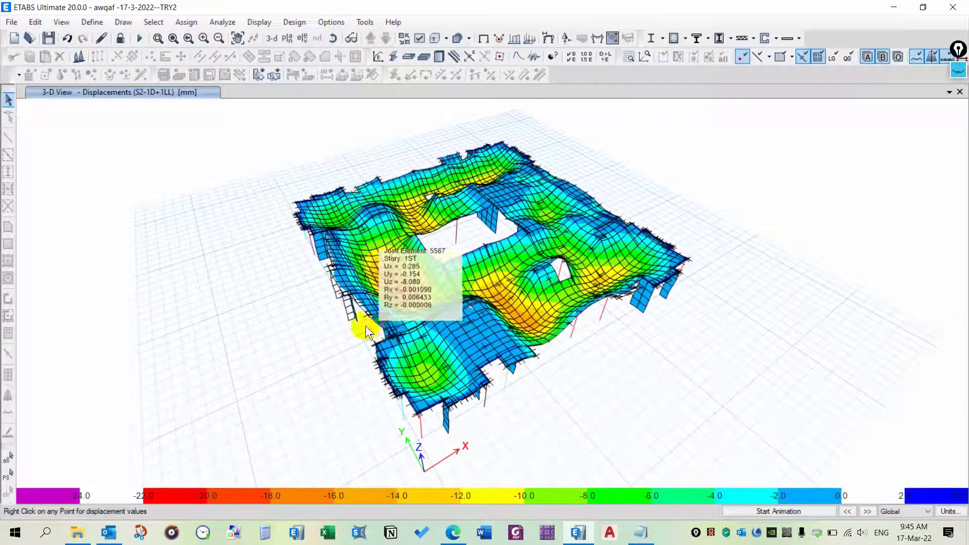
{"action": "middle_click_drag", "start_coordinate": [283, 331], "coordinate": [335, 327]}
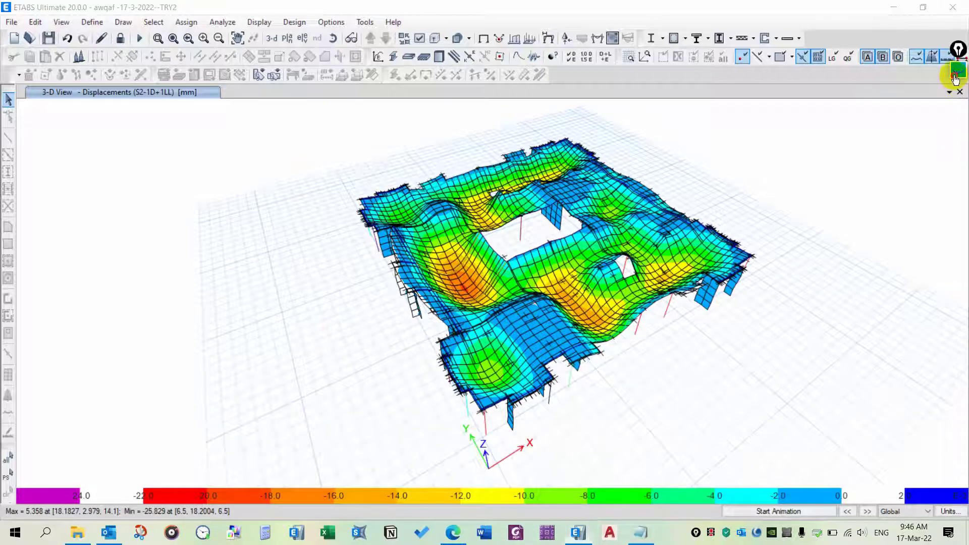
Step: Handwrite the pink pen note "loads here are small(roof)" with an arrow towards the slab, and hide the annotation overlay
{"action": "left_click", "coordinate": [955, 80]}
{"action": "left_click", "coordinate": [959, 103]}
{"action": "left_click_drag", "start_coordinate": [285, 298], "coordinate": [380, 301]}
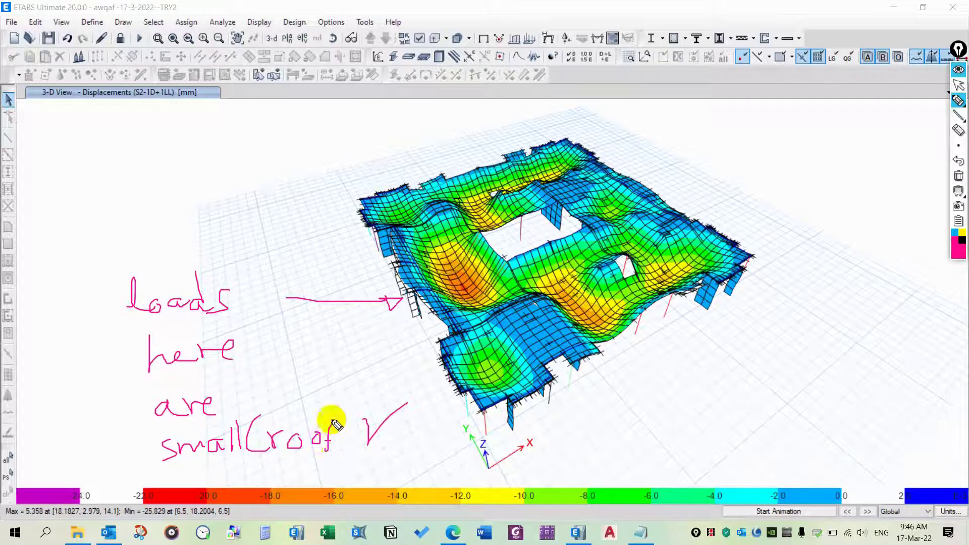
{"action": "left_click", "coordinate": [958, 76]}
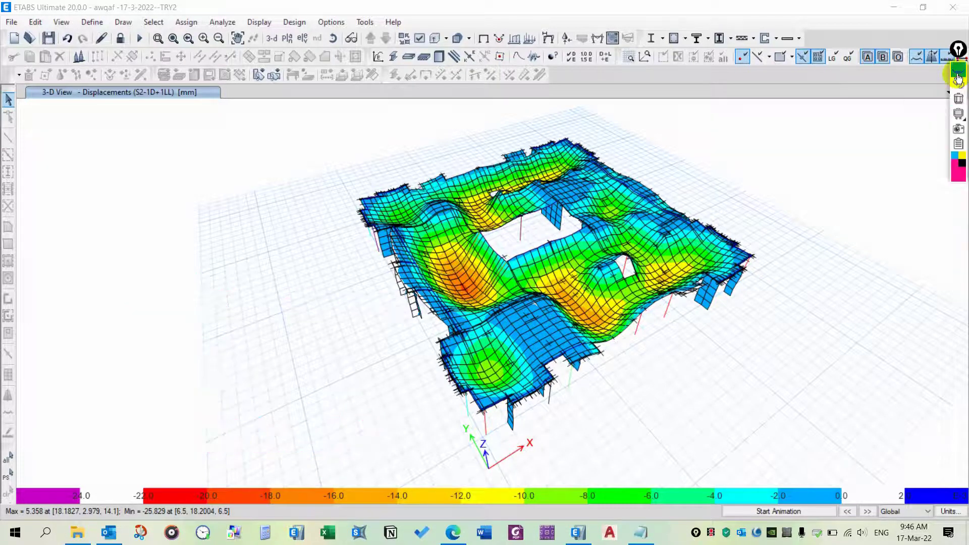
Step: Animate the ROOF floor's deformed shape and replace the pen annotations with a pink check mark, leaving the overlay hidden
{"action": "left_click", "coordinate": [762, 515]}
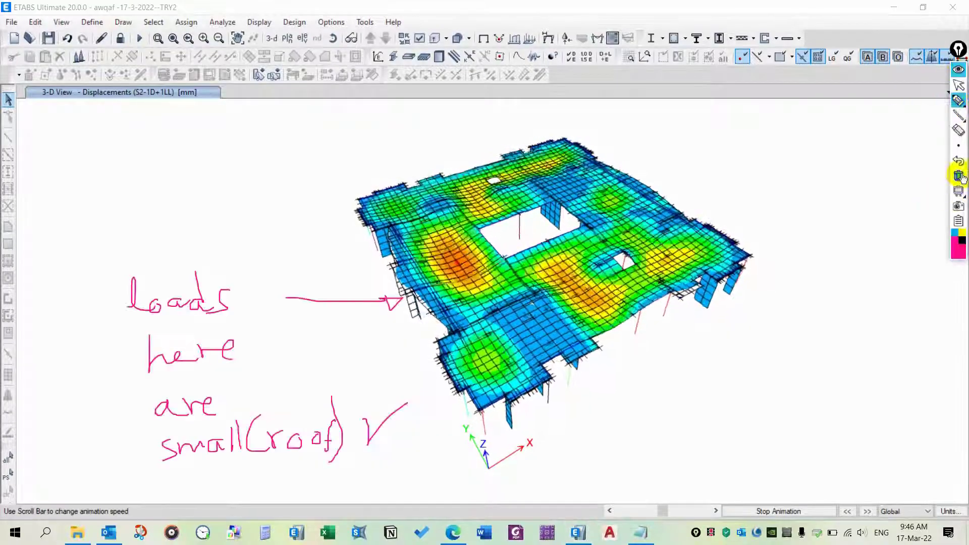
{"action": "left_click", "coordinate": [958, 176]}
{"action": "left_click", "coordinate": [958, 100]}
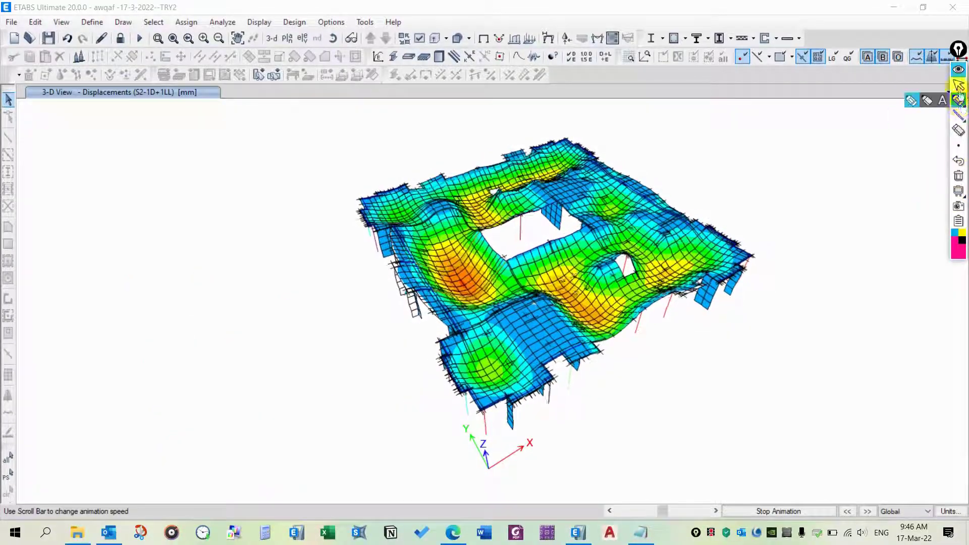
{"action": "left_click_drag", "start_coordinate": [195, 349], "coordinate": [255, 331]}
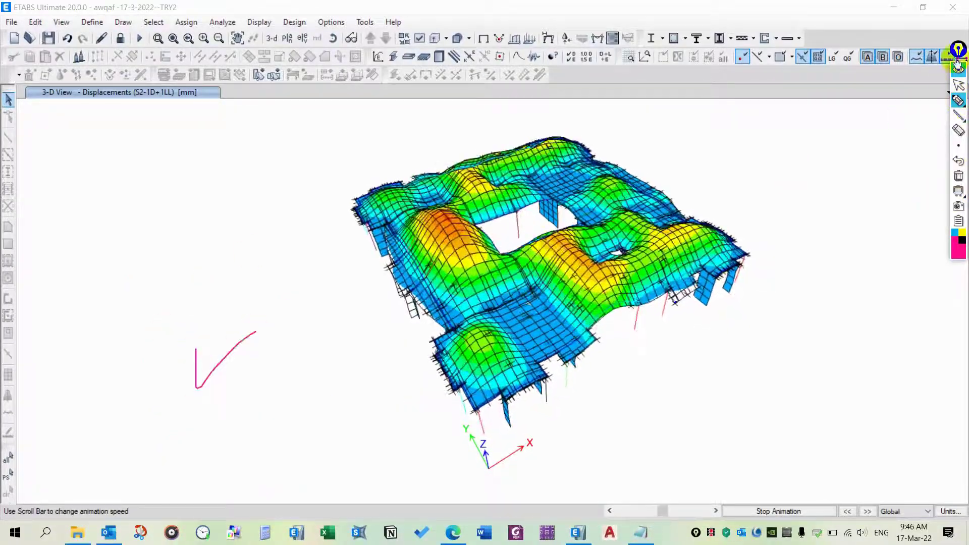
{"action": "left_click", "coordinate": [957, 71]}
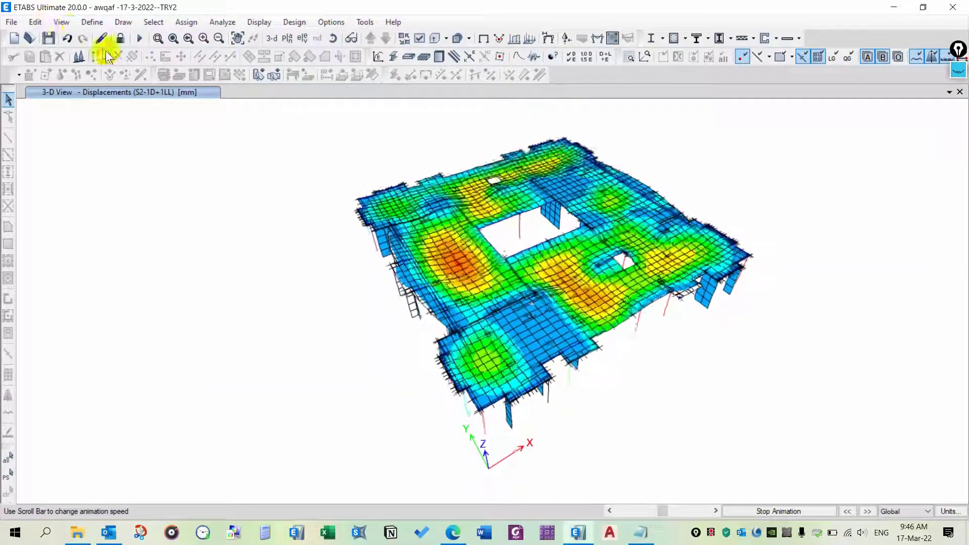
Step: Limit the building view to the TOP ROOF story as both top and bottom story and animate its deformed shape
{"action": "left_click", "coordinate": [60, 21]}
{"action": "left_click", "coordinate": [107, 93]}
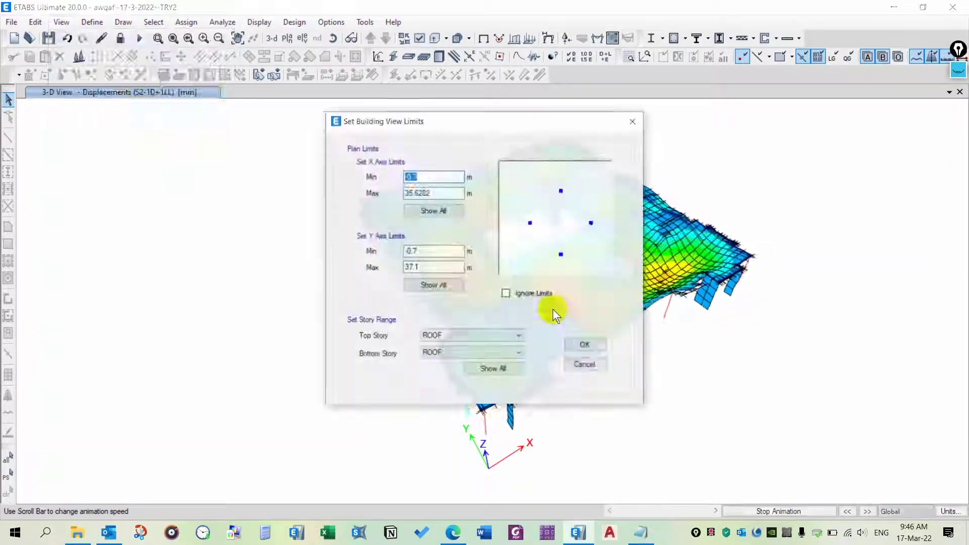
{"action": "left_click", "coordinate": [477, 337]}
{"action": "left_click", "coordinate": [467, 354]}
{"action": "left_click", "coordinate": [464, 356]}
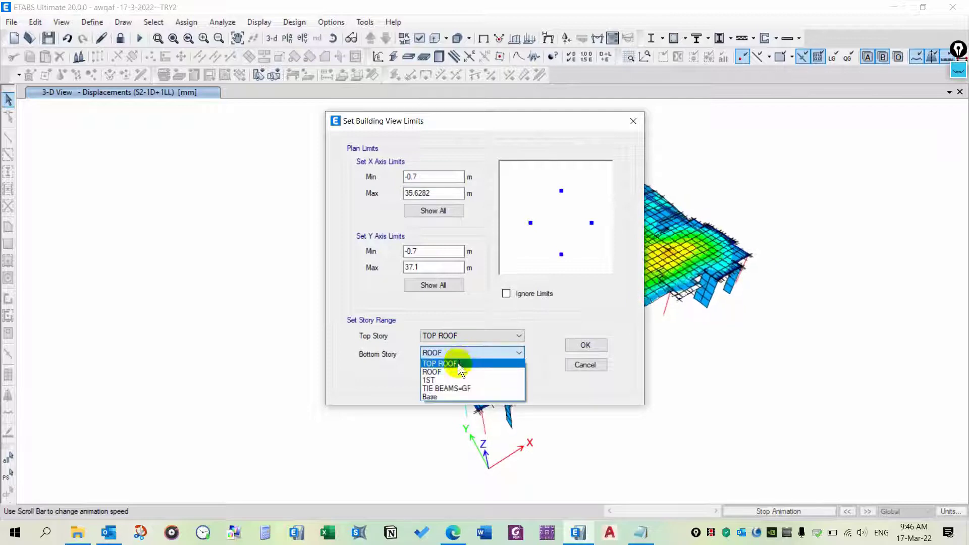
{"action": "left_click", "coordinate": [458, 364]}
{"action": "left_click", "coordinate": [472, 334]}
{"action": "left_click", "coordinate": [472, 336]}
{"action": "left_click", "coordinate": [574, 344]}
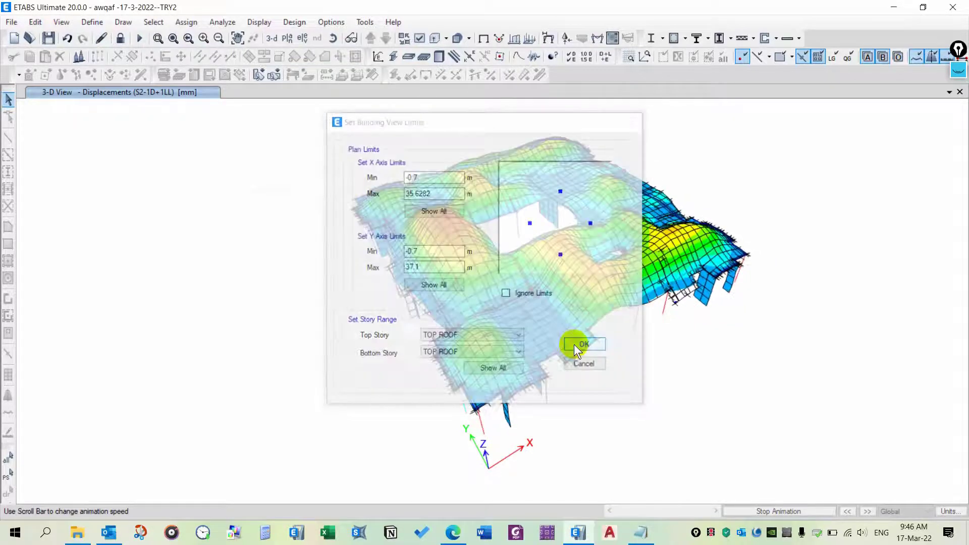
{"action": "left_click", "coordinate": [770, 511]}
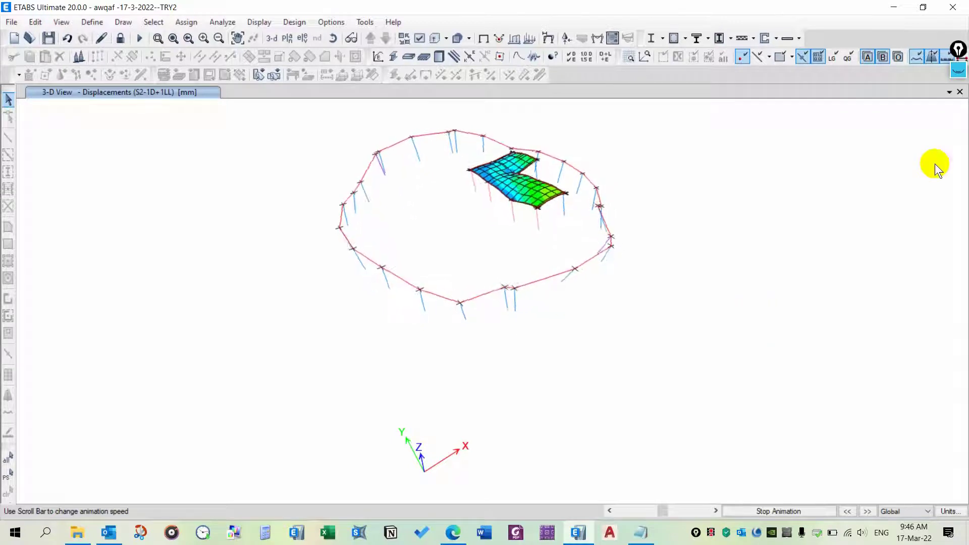
{"action": "left_click", "coordinate": [958, 70]}
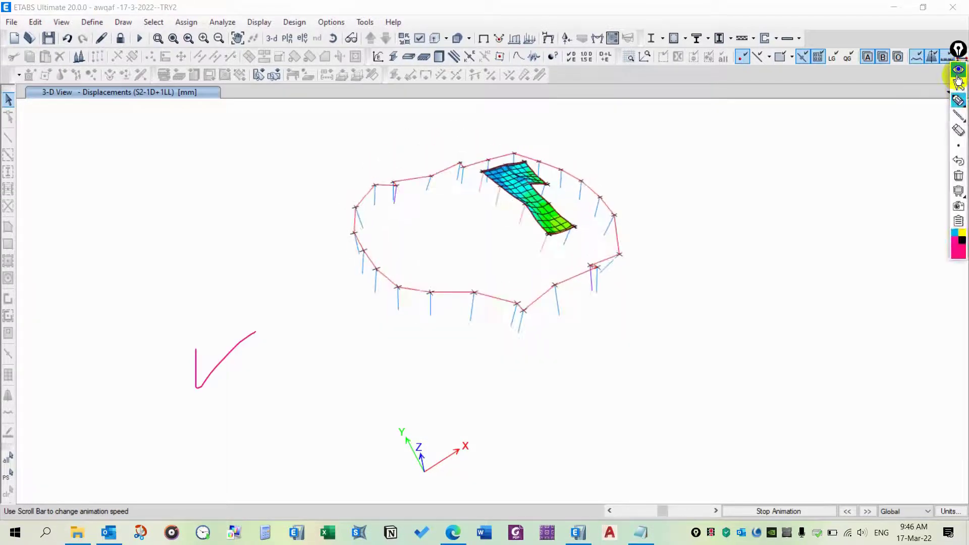
{"action": "left_click", "coordinate": [957, 70]}
Step: Switch to Notepad and add the line "those columns are floating" to WRITTING.txt
{"action": "left_click", "coordinate": [727, 204]}
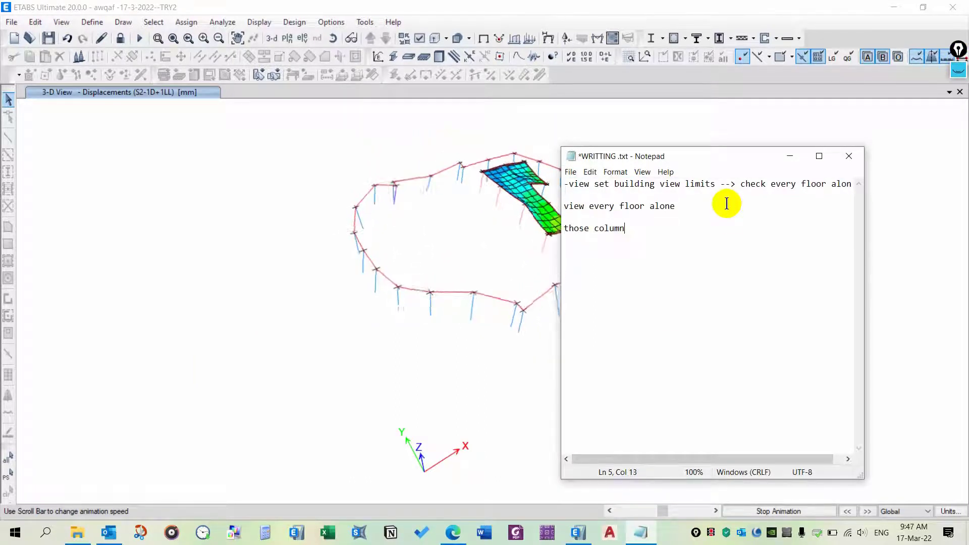
{"action": "type", "text": "s are floarting"}
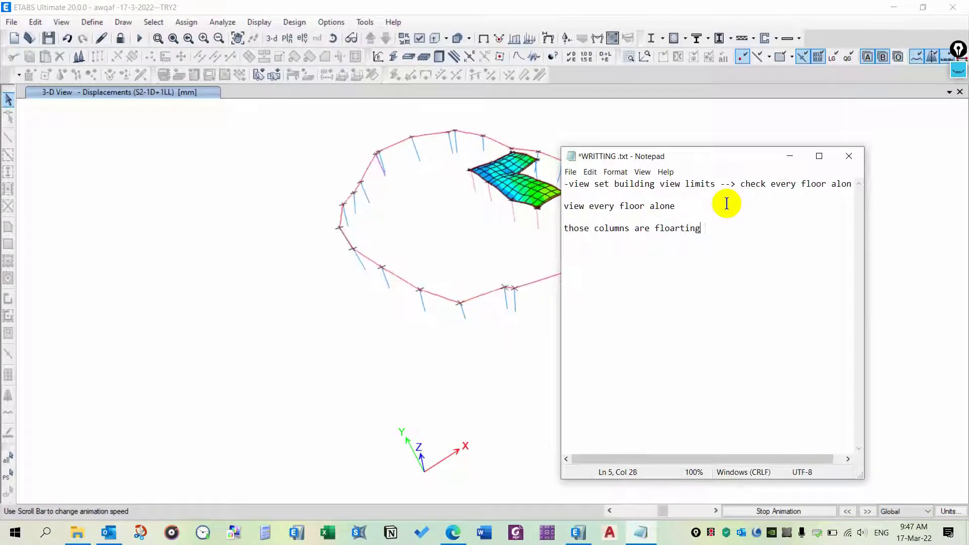
{"action": "key", "text": "BackSpace"}
{"action": "key", "text": "BackSpace"}
{"action": "key", "text": "BackSpace"}
{"action": "key", "text": "BackSpace"}
{"action": "key", "text": "BackSpace"}
{"action": "type", "text": "ting"}
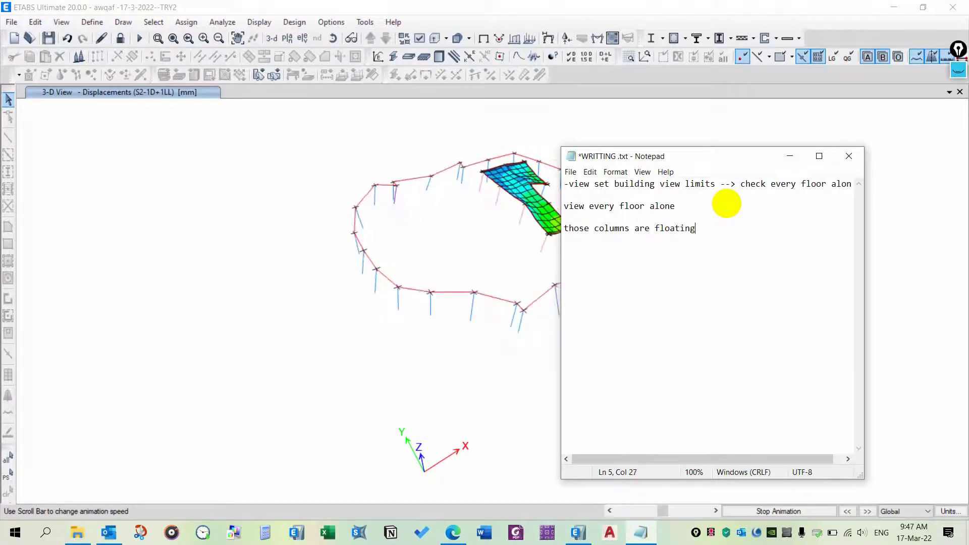
Step: Add the Arabic line "الاعمدة دي مزروعة علي الرووف" below the notes, save WRITTING.txt and return to ETABS
{"action": "key", "text": "Return"}
{"action": "key", "text": "Return"}
{"action": "key", "text": "alt+shift"}
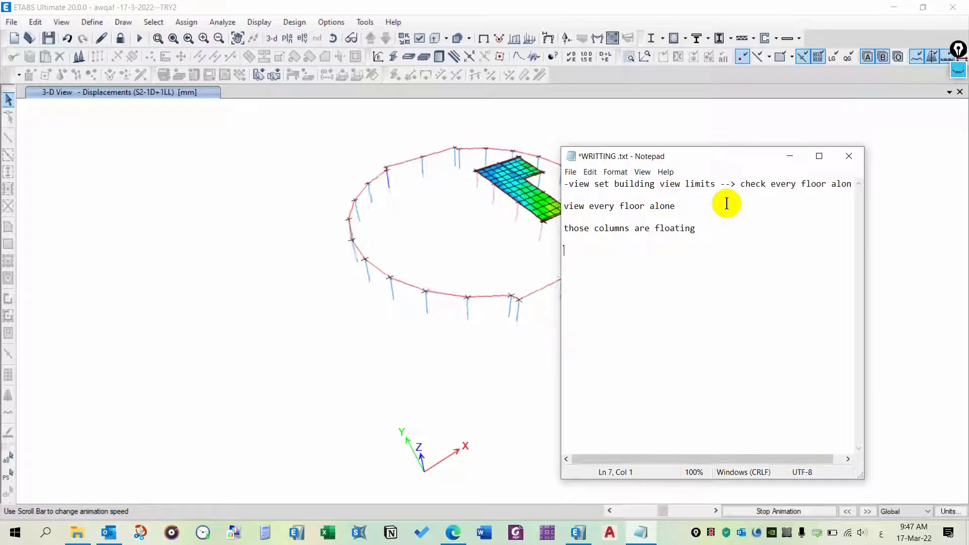
{"action": "type", "text": "الاعمدة دي مز"}
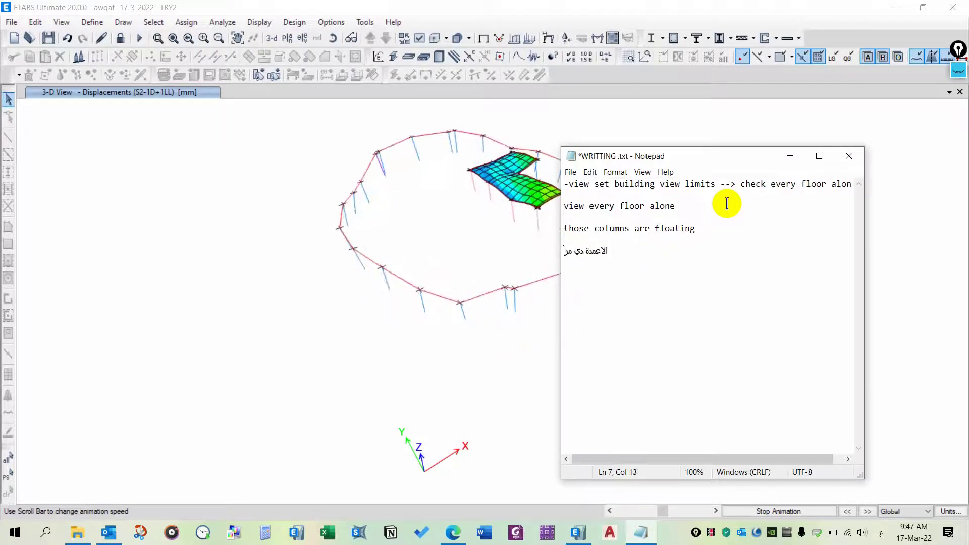
{"action": "type", "text": "روعة عل"}
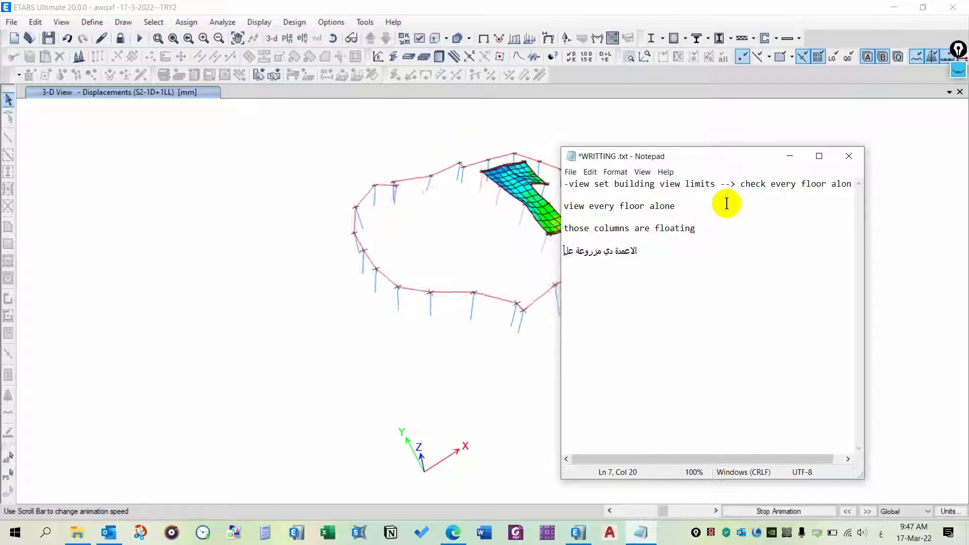
{"action": "type", "text": "ي الرووف"}
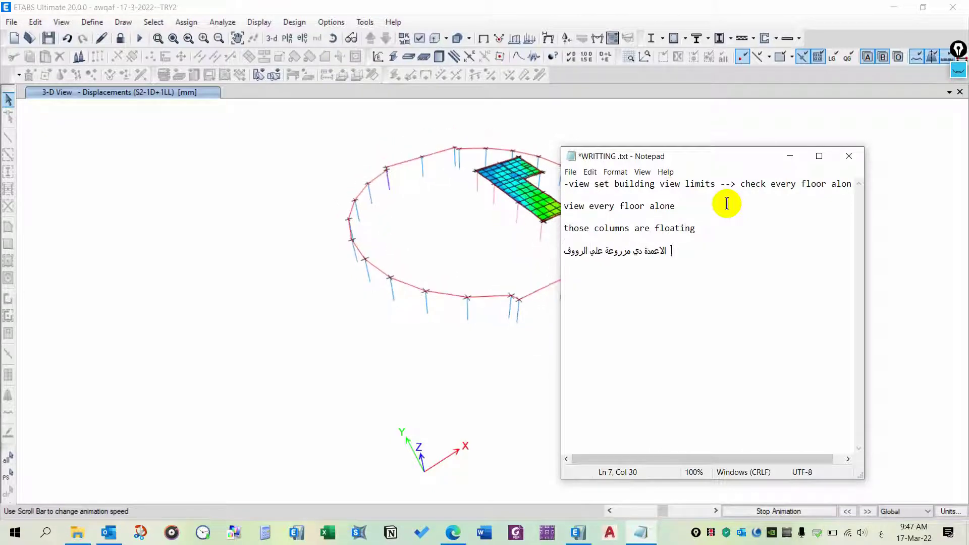
{"action": "key", "text": "ctrl+s"}
{"action": "left_click", "coordinate": [789, 157]}
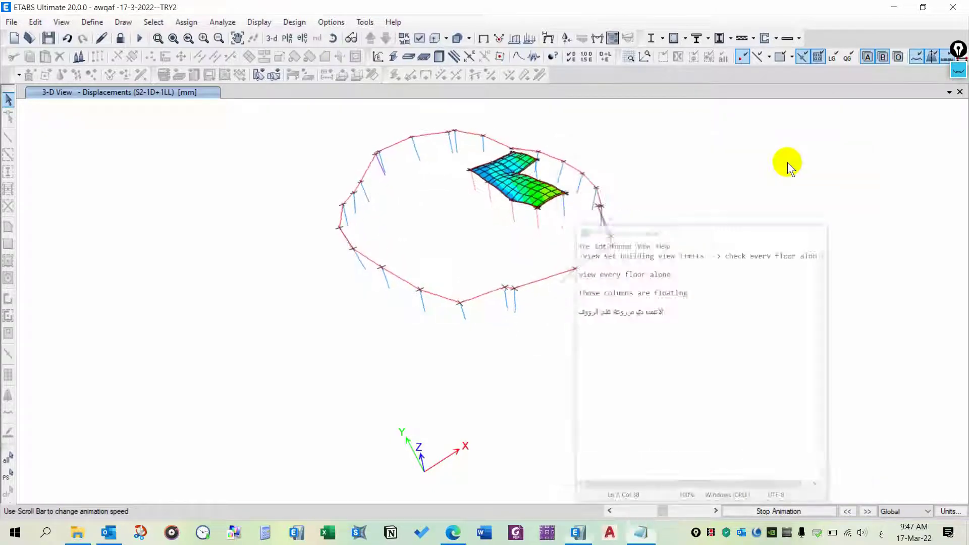
Step: Show the undeformed model and extend the story range from TOP ROOF down to ROOF
{"action": "left_click", "coordinate": [487, 44]}
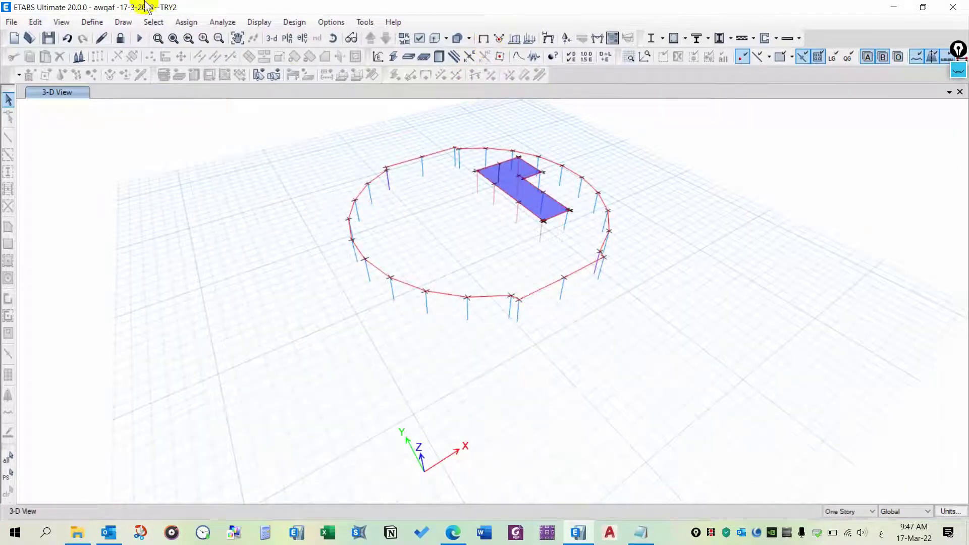
{"action": "left_click", "coordinate": [56, 25]}
{"action": "left_click", "coordinate": [148, 88]}
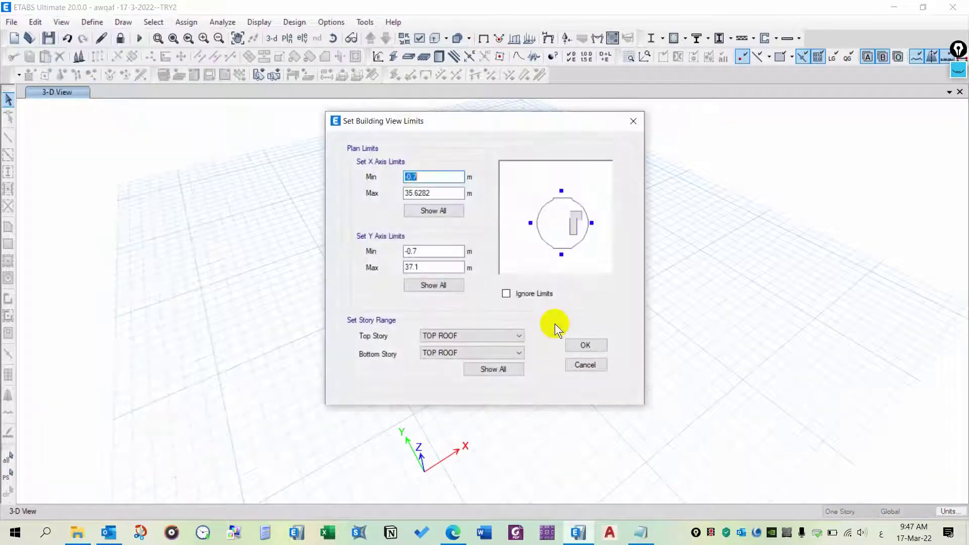
{"action": "left_click", "coordinate": [482, 352]}
{"action": "left_click", "coordinate": [481, 365]}
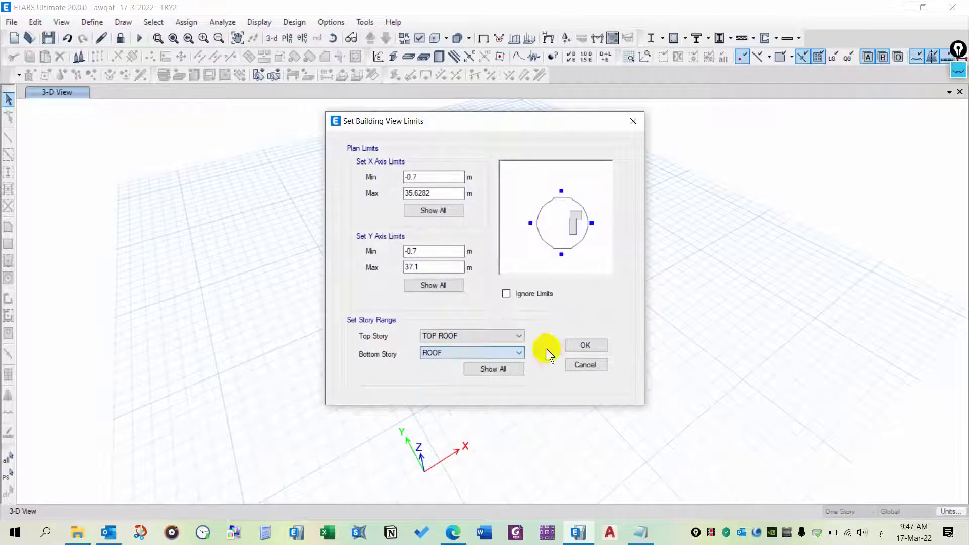
{"action": "left_click", "coordinate": [580, 345]}
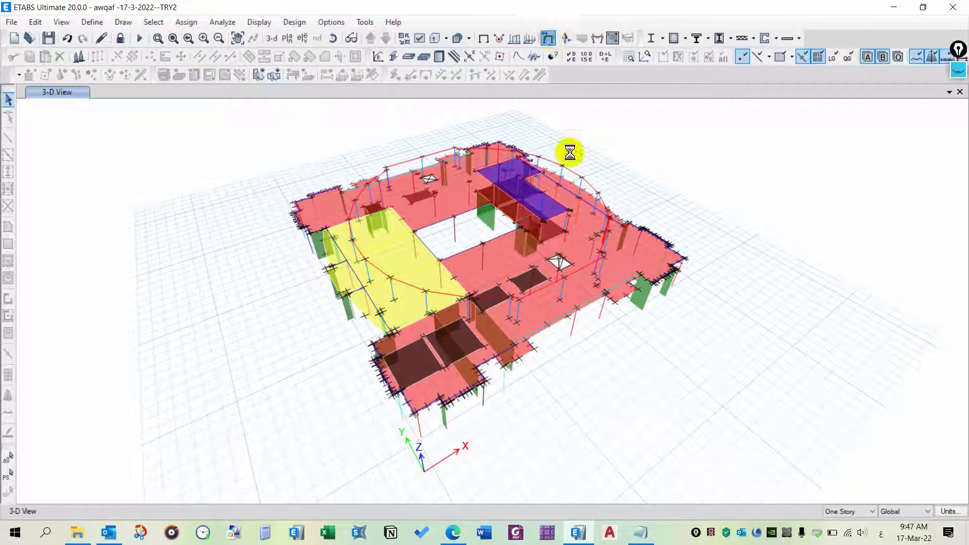
Step: Display and animate the two roof stories' deformed shape for the S2-1D+1LL combination with a scale factor of 300
{"action": "left_click_drag", "start_coordinate": [496, 34], "coordinate": [183, 28]}
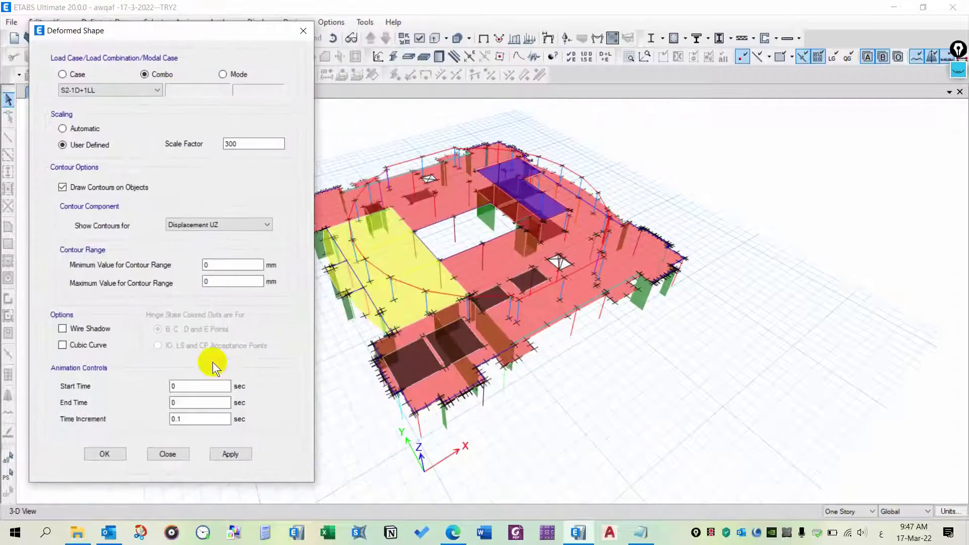
{"action": "left_click", "coordinate": [230, 454]}
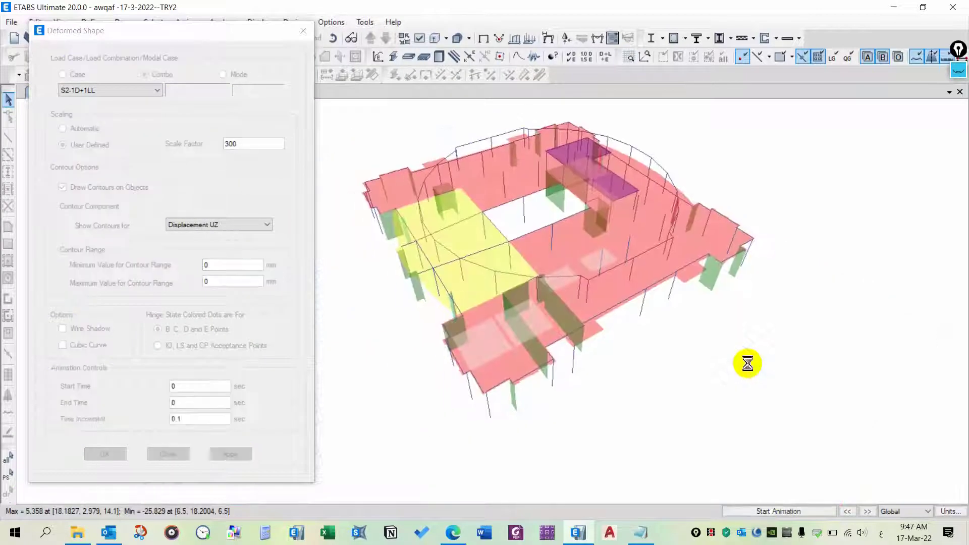
{"action": "left_click", "coordinate": [768, 509]}
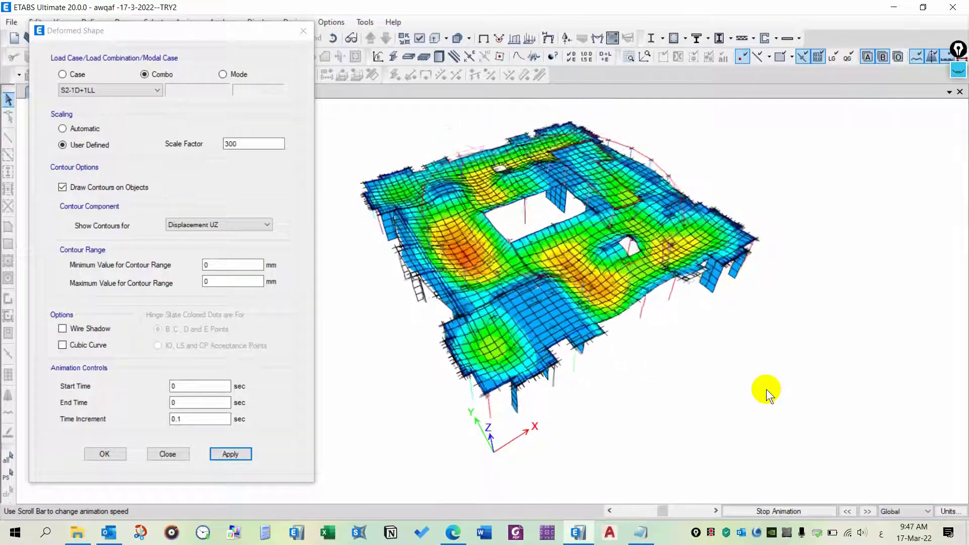
Step: Mark the animated ROOF and TOP ROOF stories with a pink pen check mark and hide the annotation overlay
{"action": "left_click", "coordinate": [957, 49]}
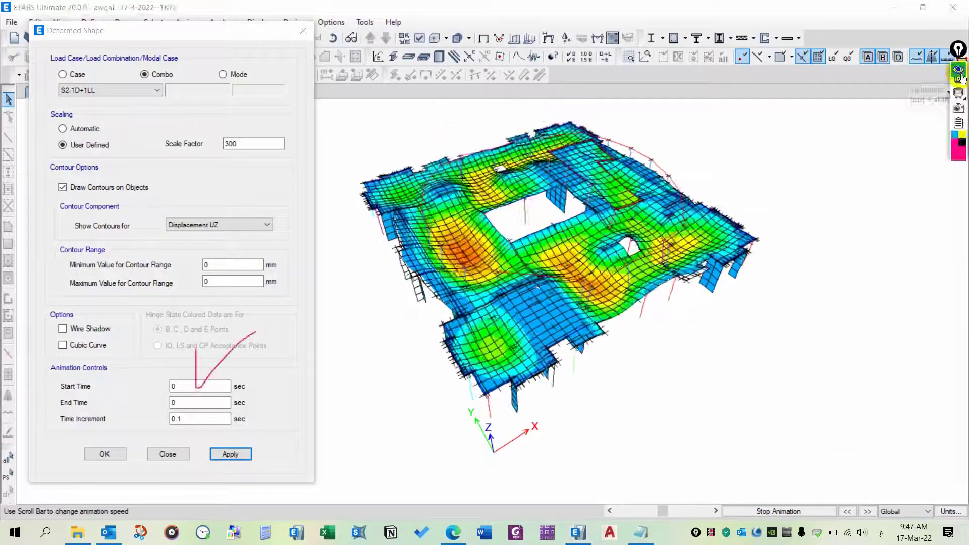
{"action": "left_click", "coordinate": [959, 102]}
{"action": "left_click_drag", "start_coordinate": [802, 181], "coordinate": [800, 212]}
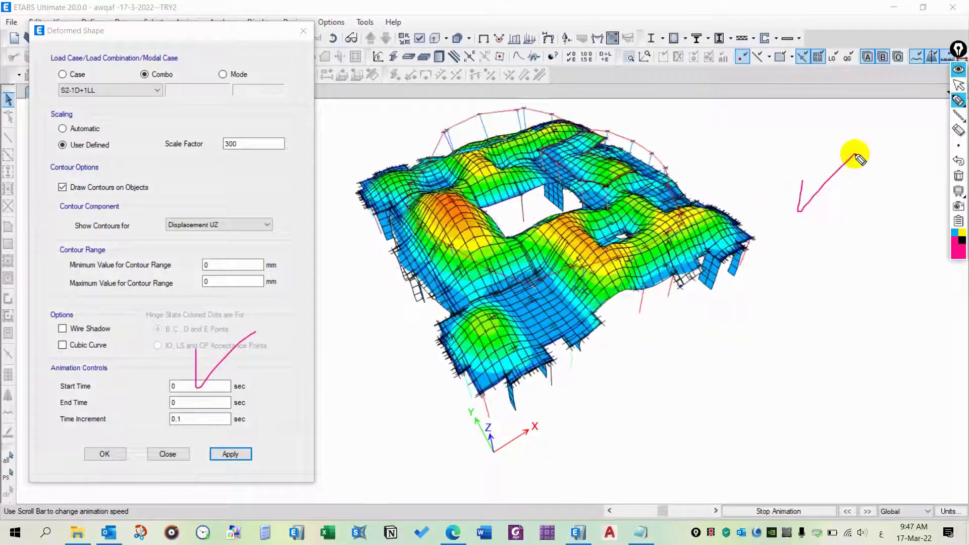
{"action": "left_click", "coordinate": [960, 71]}
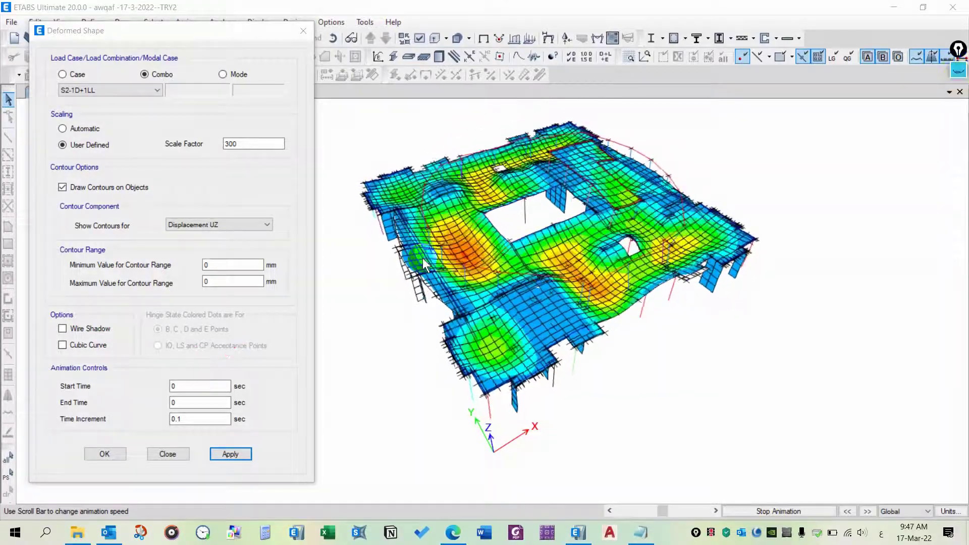
Step: Display the whole building's deformed shape and circle the minimum displacement at the contour legend in pink pen, with an arrow leading out
{"action": "left_click", "coordinate": [488, 41]}
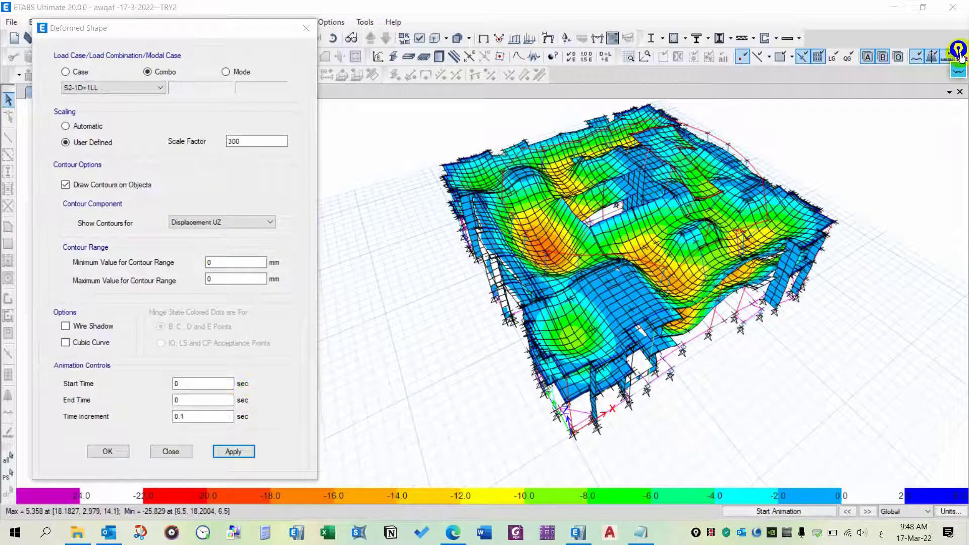
{"action": "left_click", "coordinate": [958, 50]}
{"action": "mouse_move", "coordinate": [959, 108]}
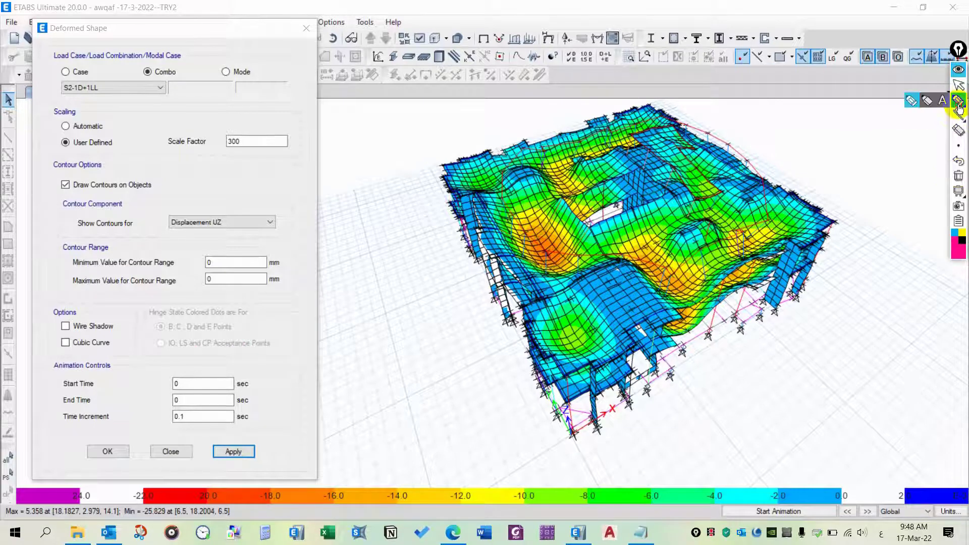
{"action": "mouse_move", "coordinate": [187, 479]}
{"action": "left_mouse_down"}
{"action": "mouse_move", "coordinate": [150, 483]}
{"action": "mouse_move", "coordinate": [349, 403]}
{"action": "left_mouse_up"}
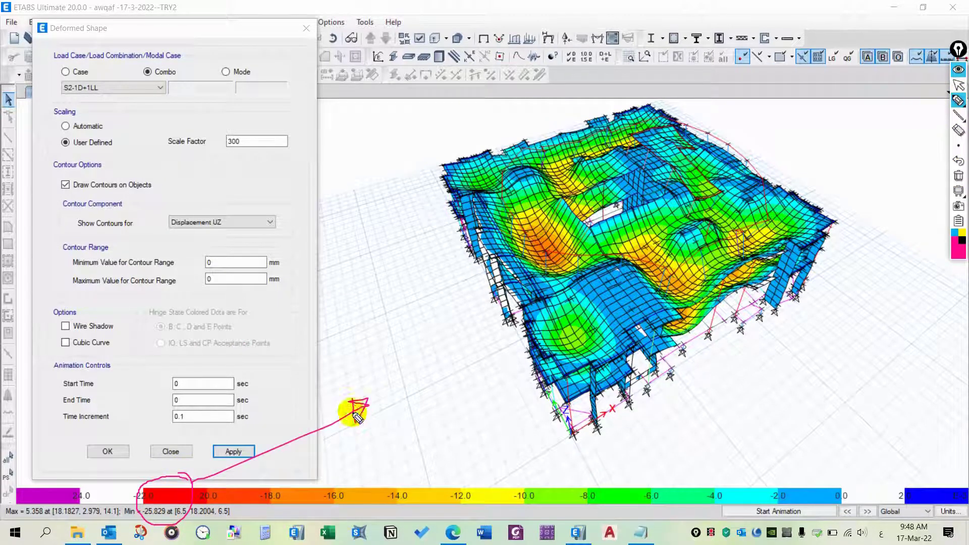
Step: Handwrite the note "Logic value" in pink at the arrow's tip and hide the annotation overlay
{"action": "left_click_drag", "start_coordinate": [411, 408], "coordinate": [465, 386]}
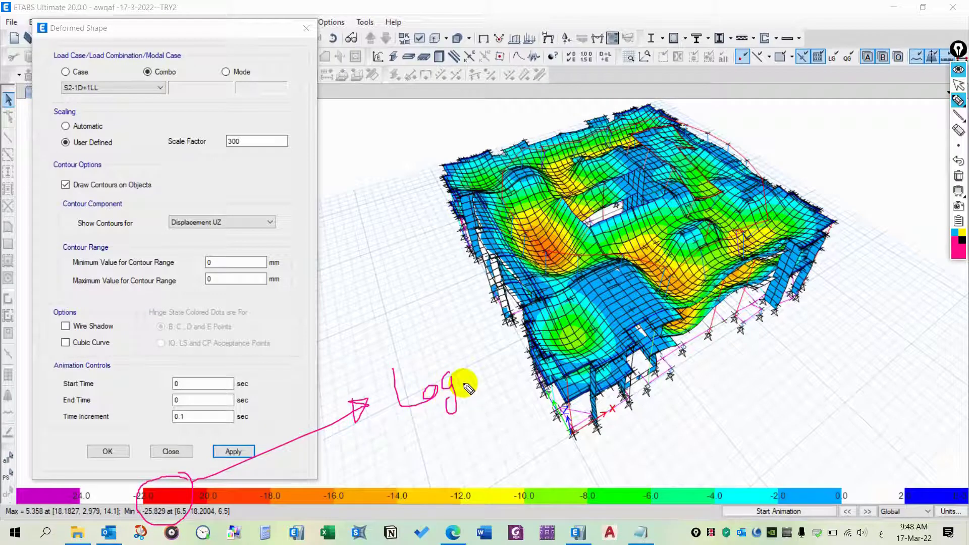
{"action": "left_click", "coordinate": [468, 359]}
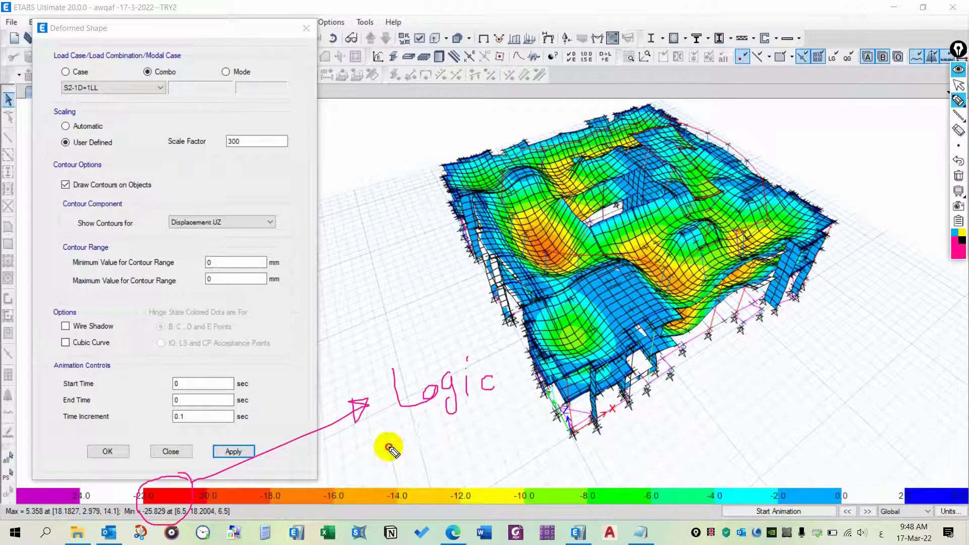
{"action": "left_click_drag", "start_coordinate": [389, 448], "coordinate": [430, 448]}
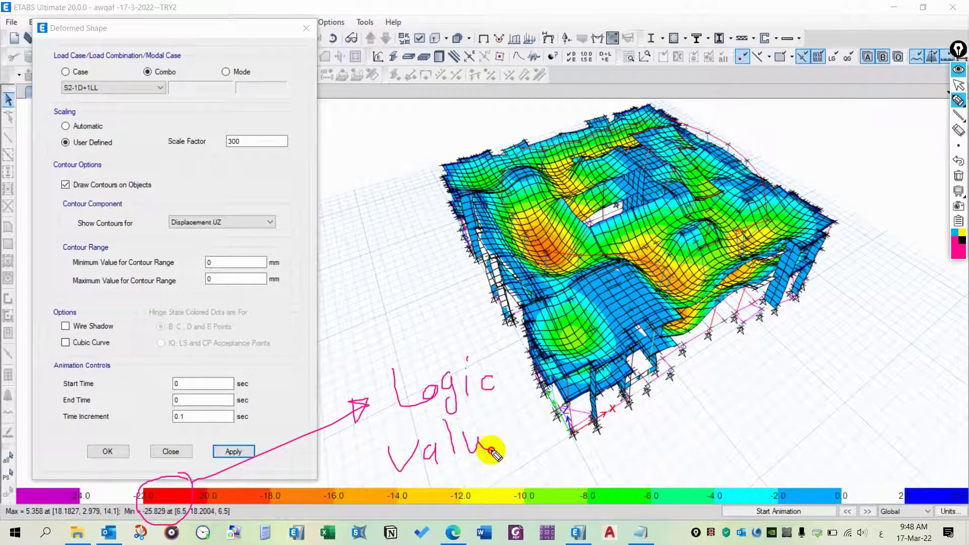
{"action": "left_click", "coordinate": [959, 73]}
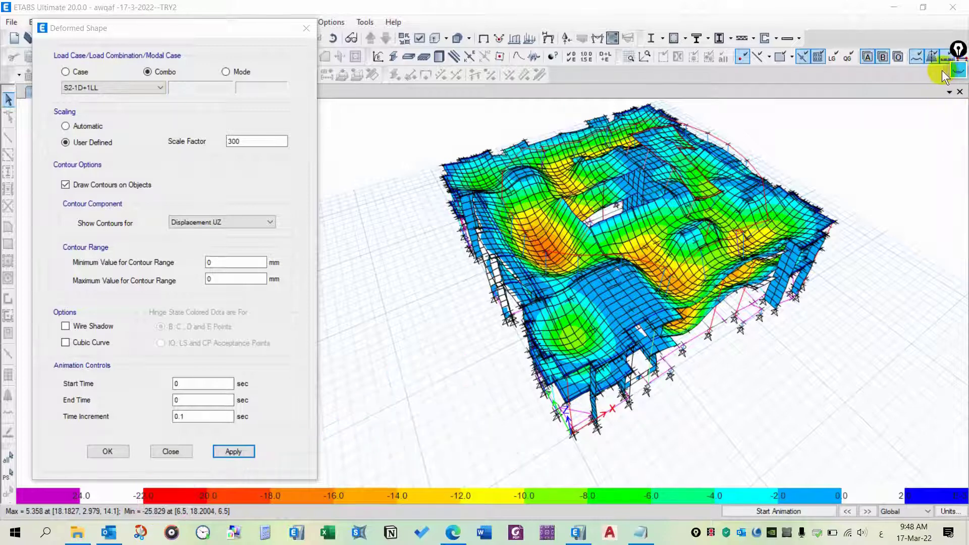